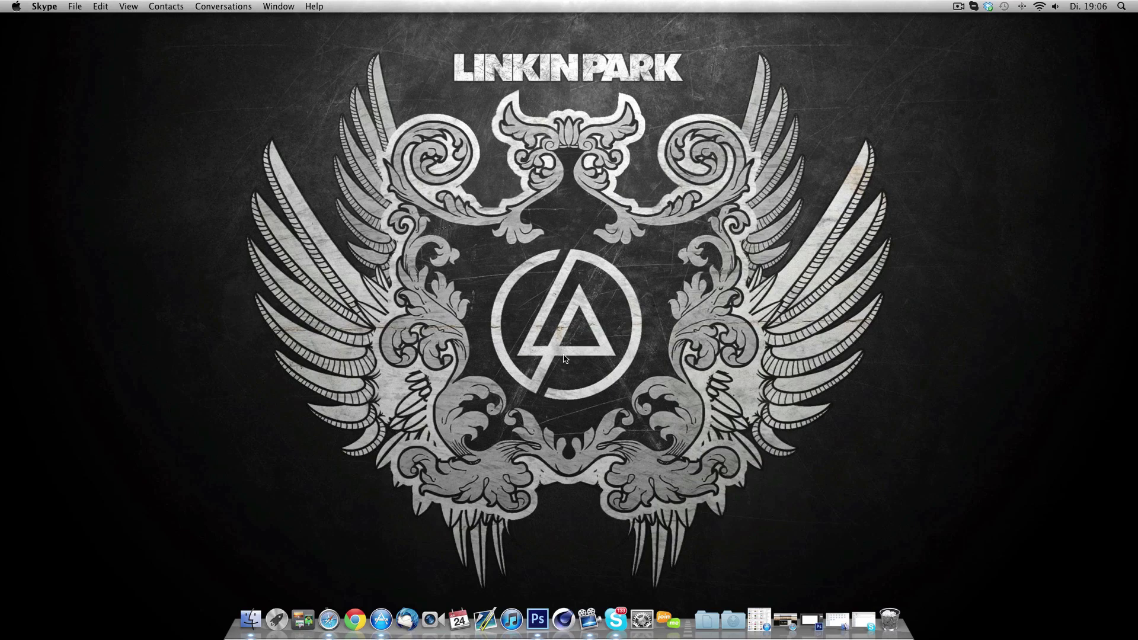
Restore the minimized Safari window showing the YouTube channel page from the Dock
click(783, 619)
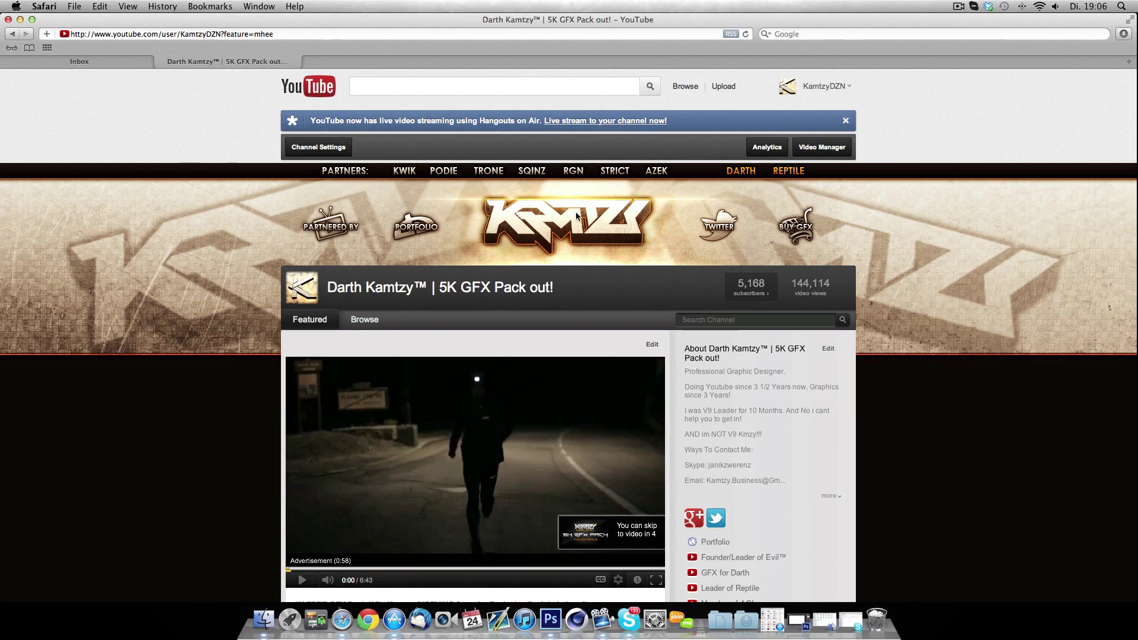
Minimize the Safari YouTube window to reveal the Linkin Park desktop wallpaper
click(21, 19)
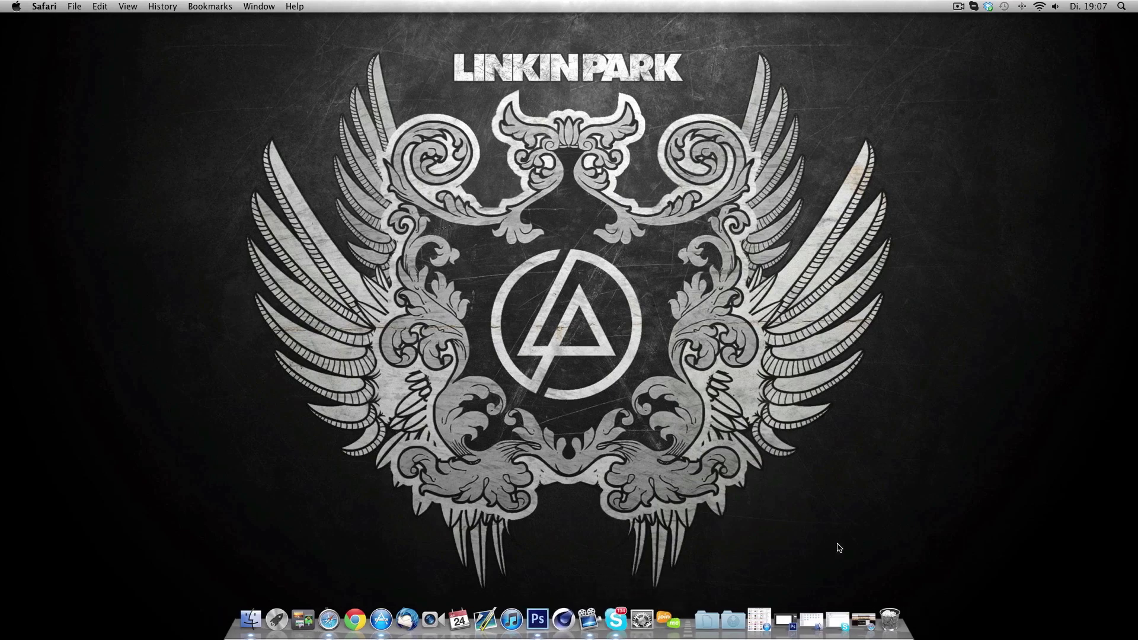
In Untitled-1, add a new layer with a centred white-to-black radial gradient at 25% opacity
click(783, 611)
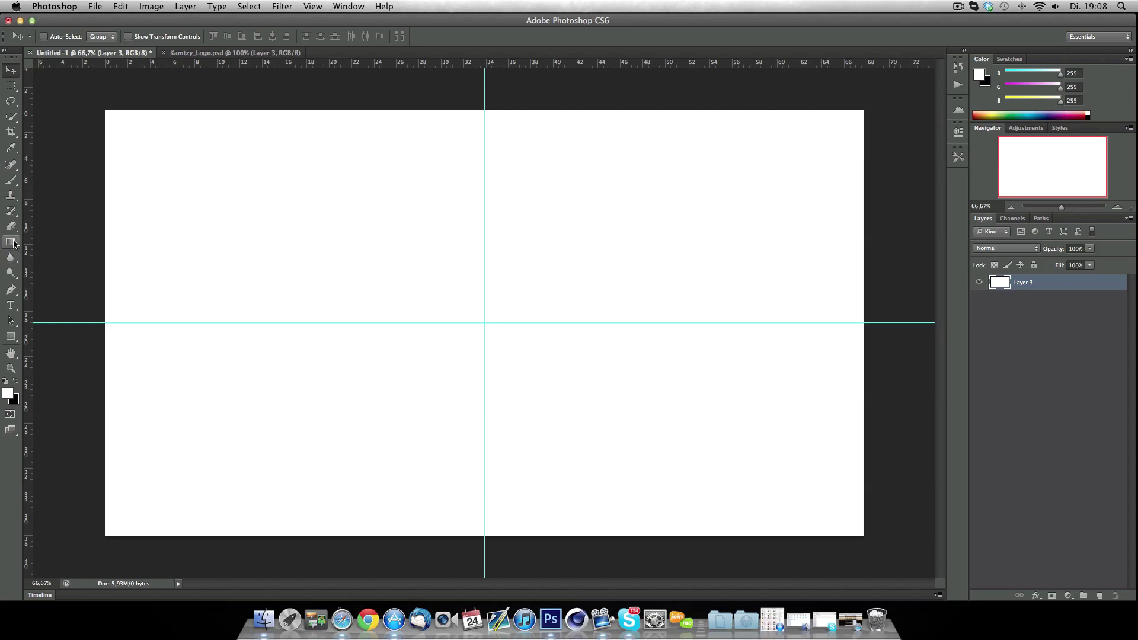
click(11, 242)
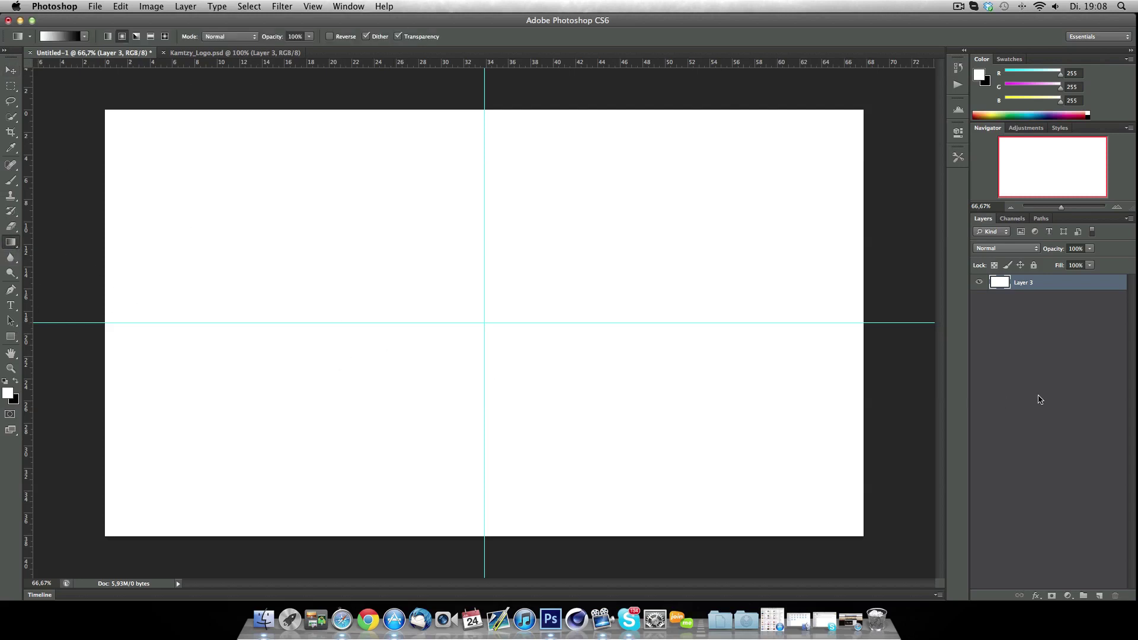
click(1099, 595)
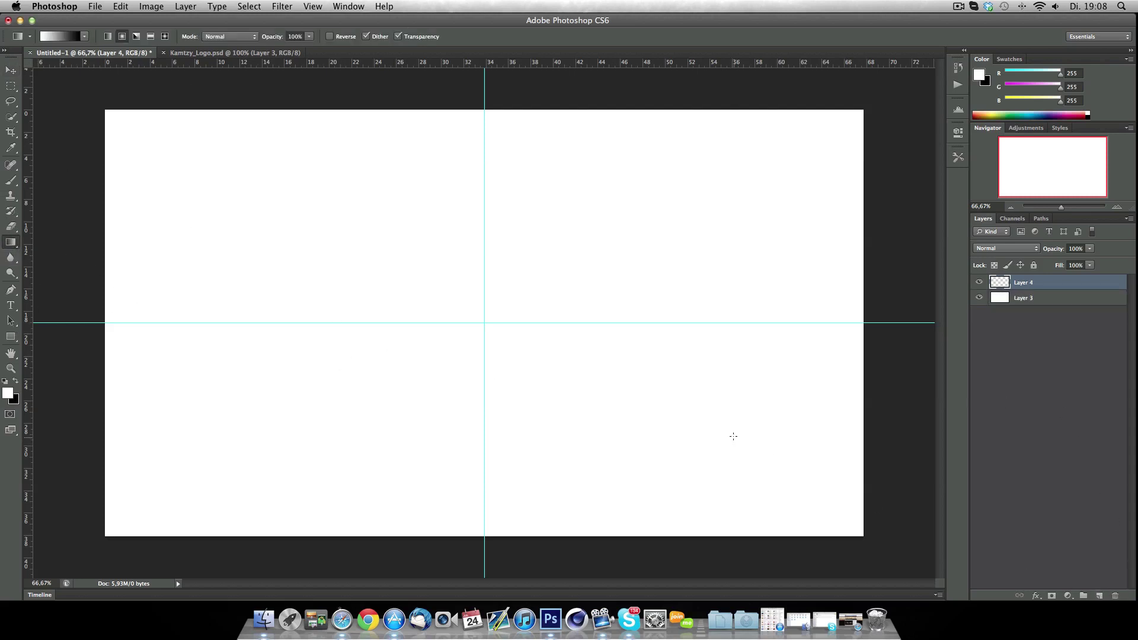
drag(483, 323, 93, 316)
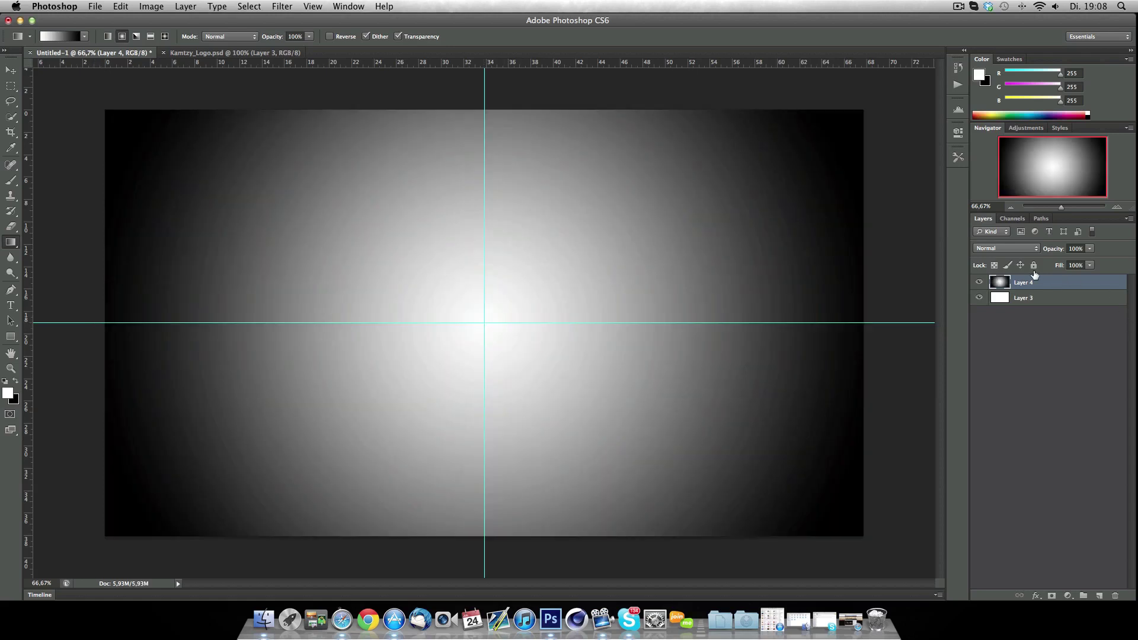
click(1083, 247)
text(25)
key(Return)
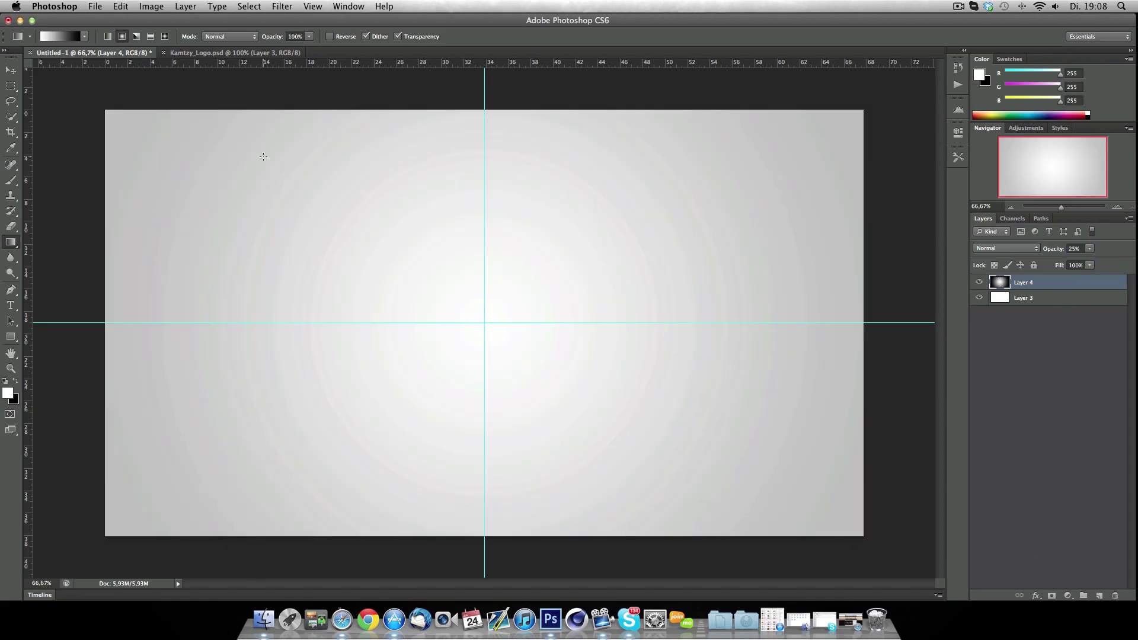
Open Kamtzy_Logo.psd from the Kamtzy > My Logo > New folder
click(805, 618)
double_click(477, 141)
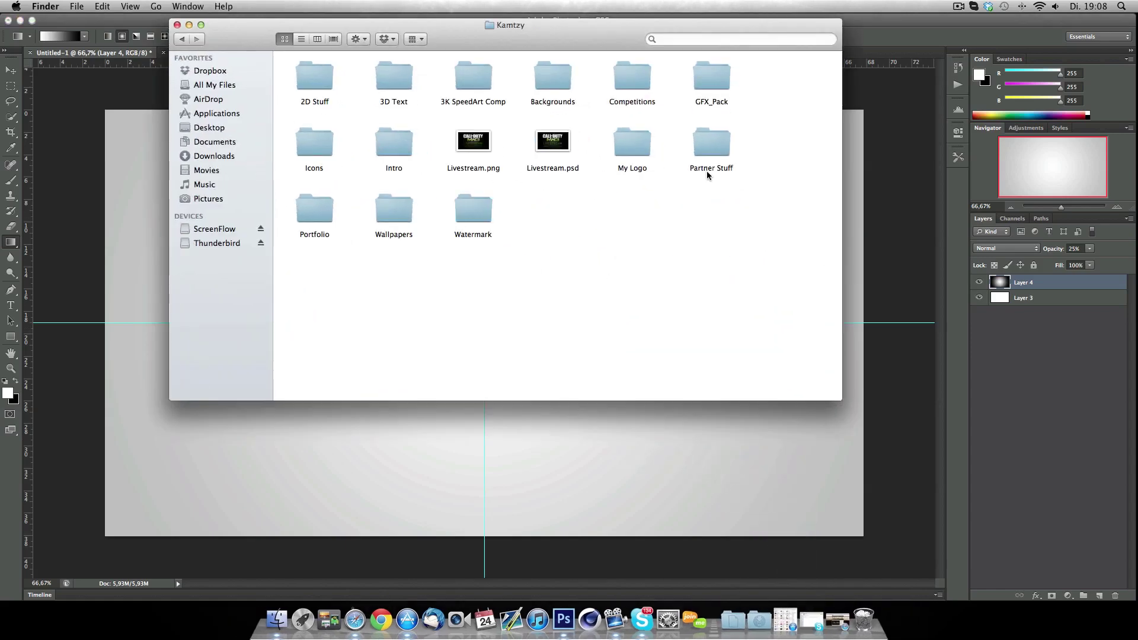
double_click(616, 143)
double_click(463, 140)
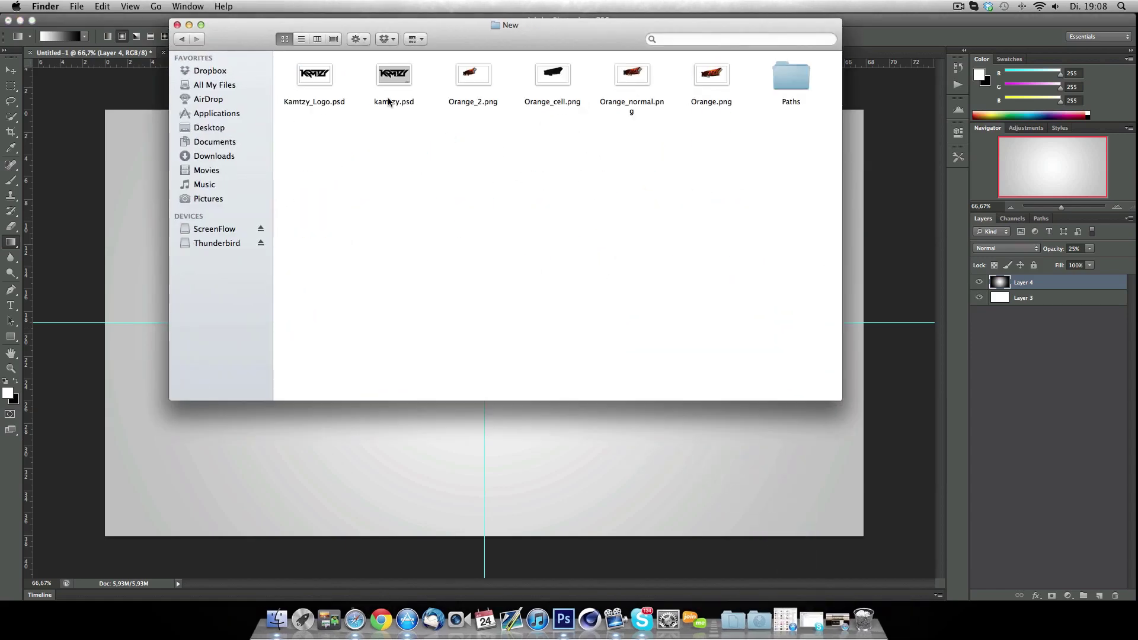
double_click(314, 76)
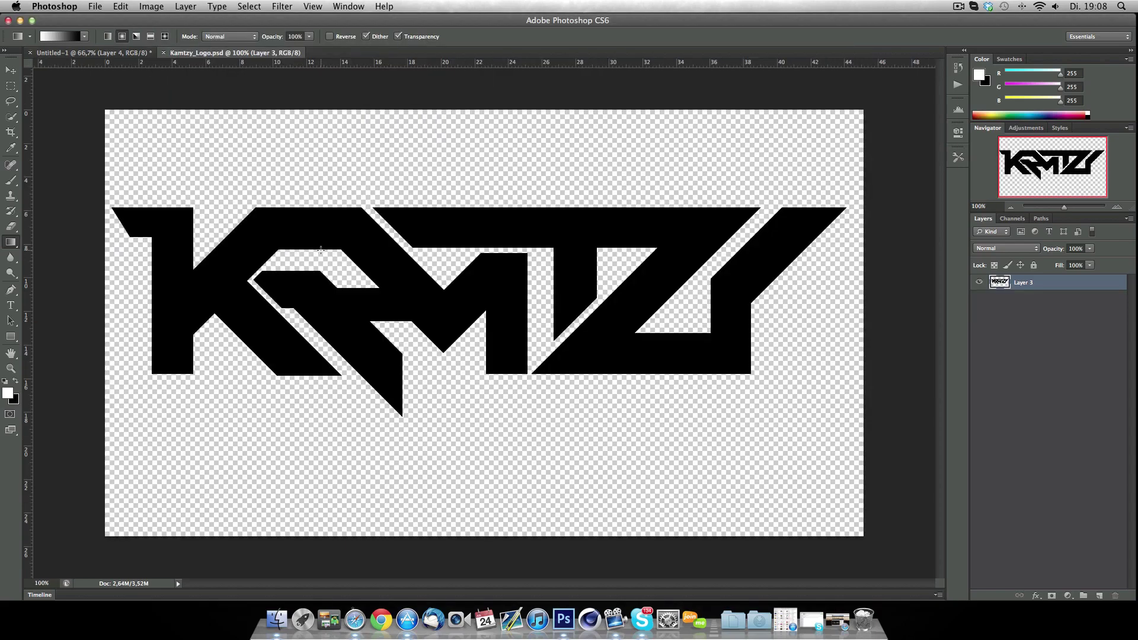
Move the logo into Untitled-1 as Layer 5 and drag both guides back into the rulers
click(10, 70)
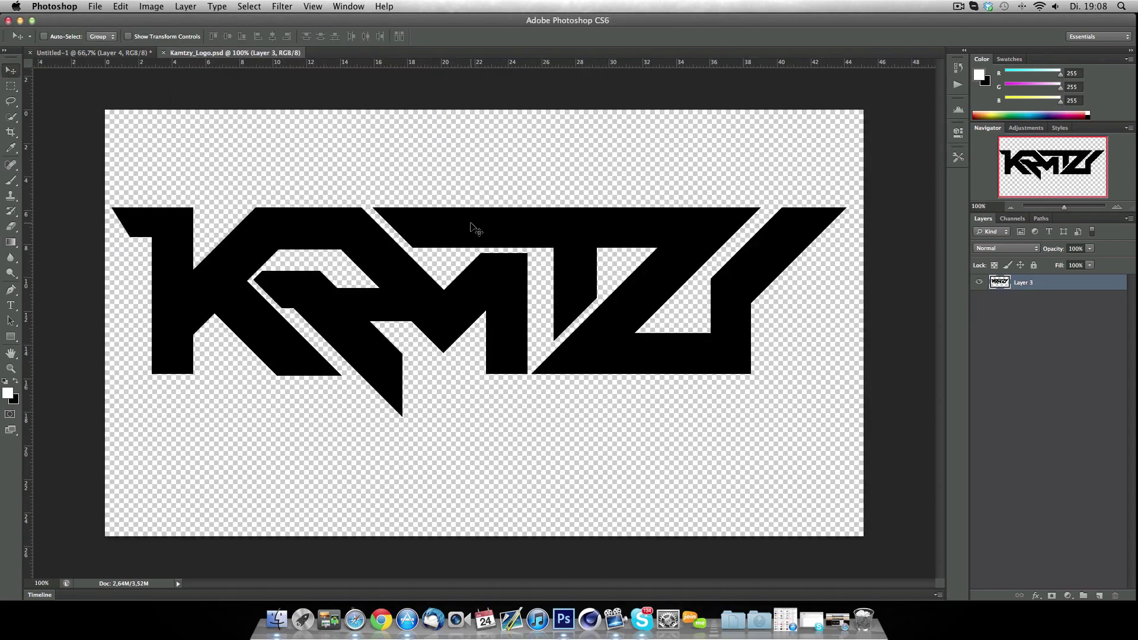
drag(475, 229, 541, 294)
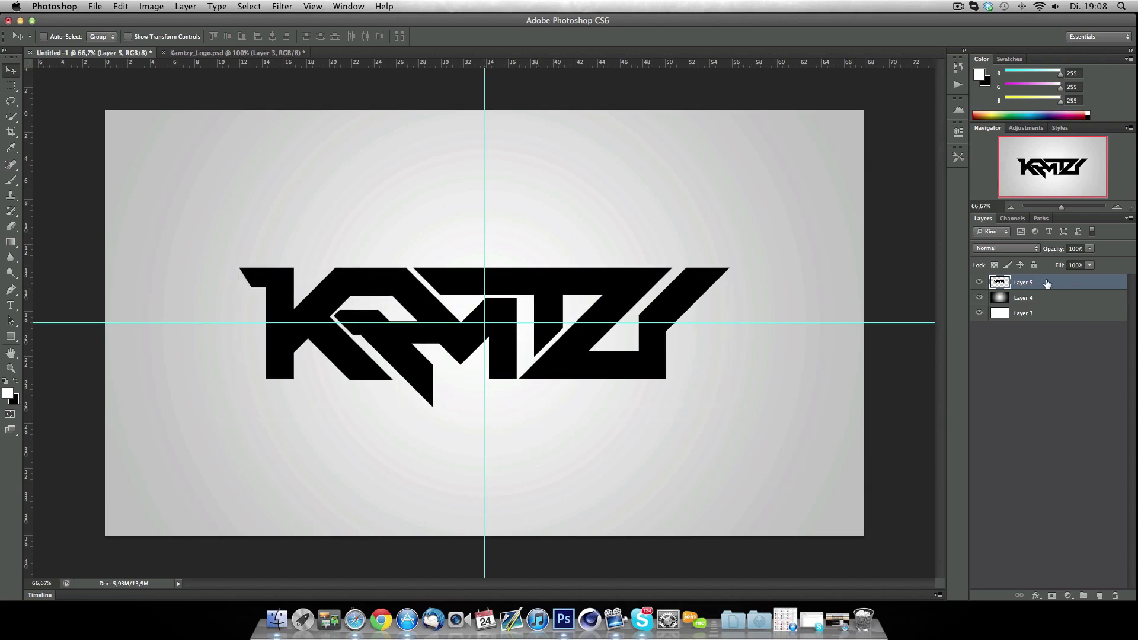
drag(484, 314, 27, 261)
drag(412, 322, 460, 58)
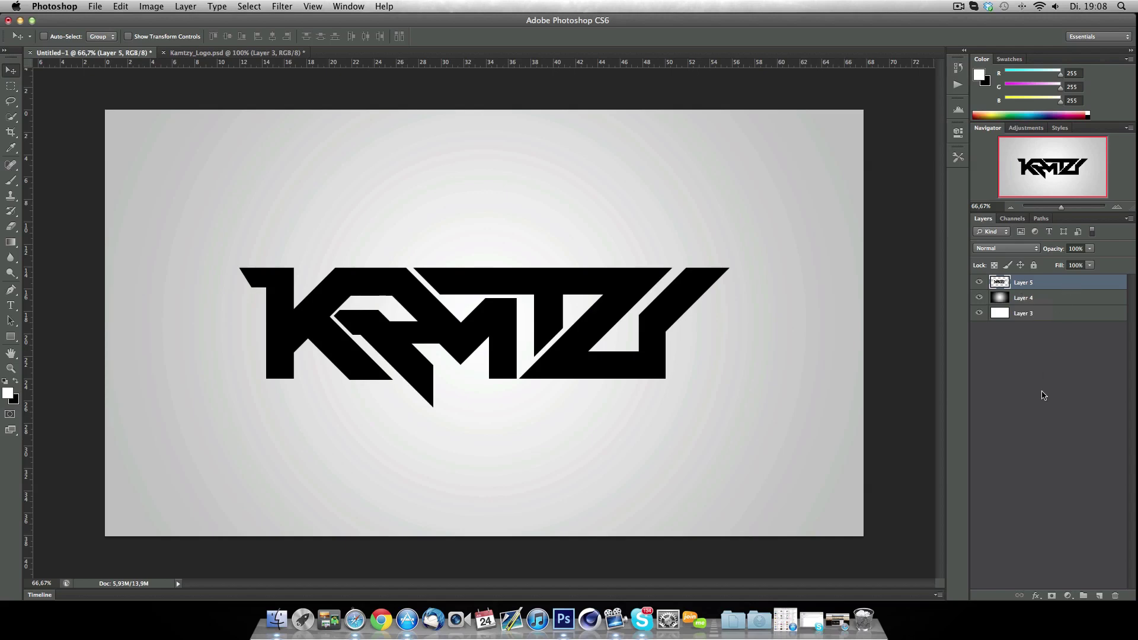
Give Layer 5 a white Color Overlay so the Kamtzy logo turns white
double_click(1079, 283)
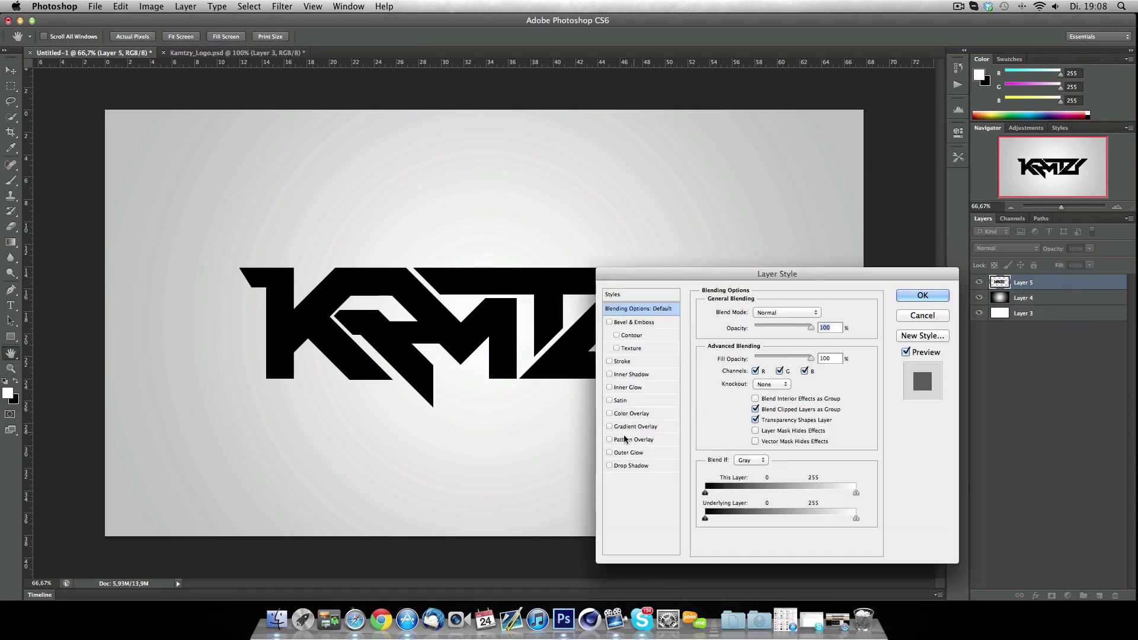
click(627, 413)
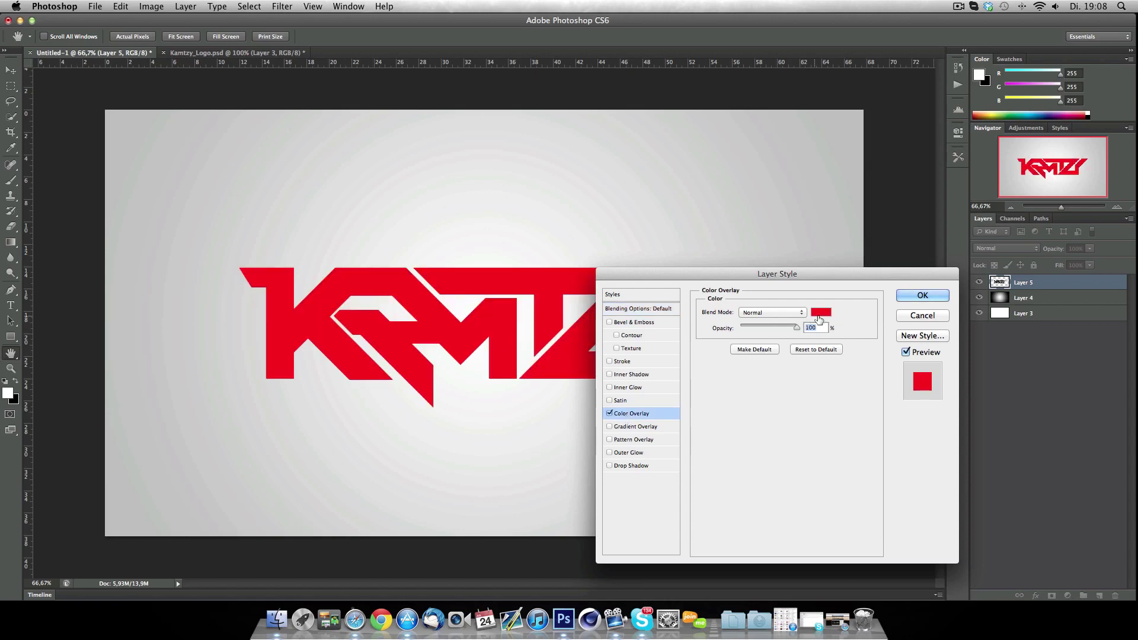
click(822, 313)
click(413, 201)
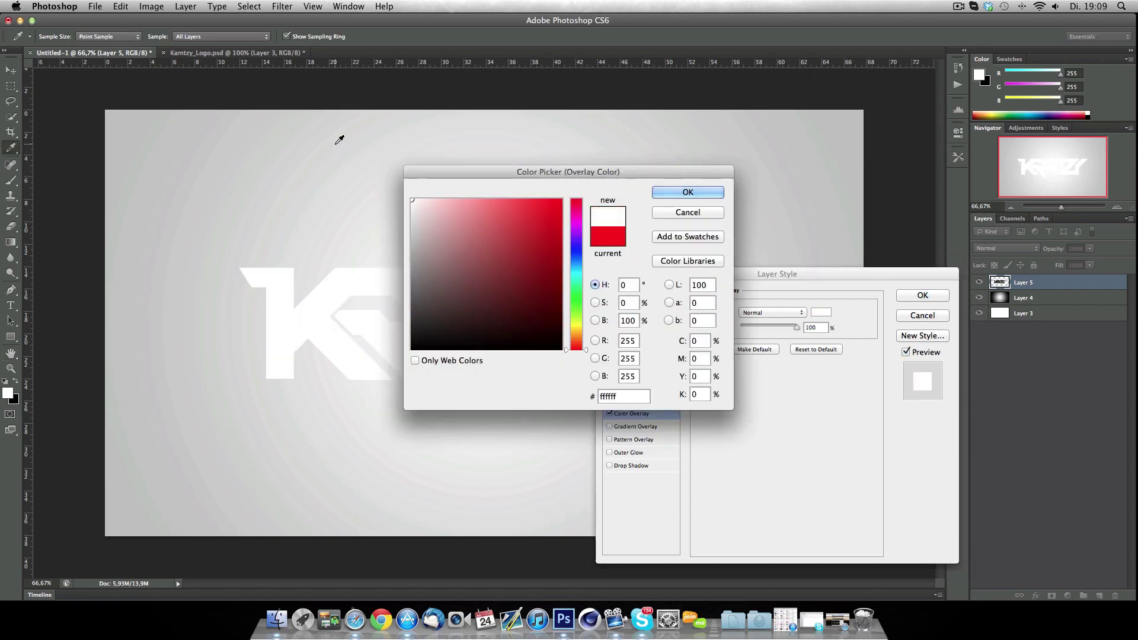
key(Return)
key(Return)
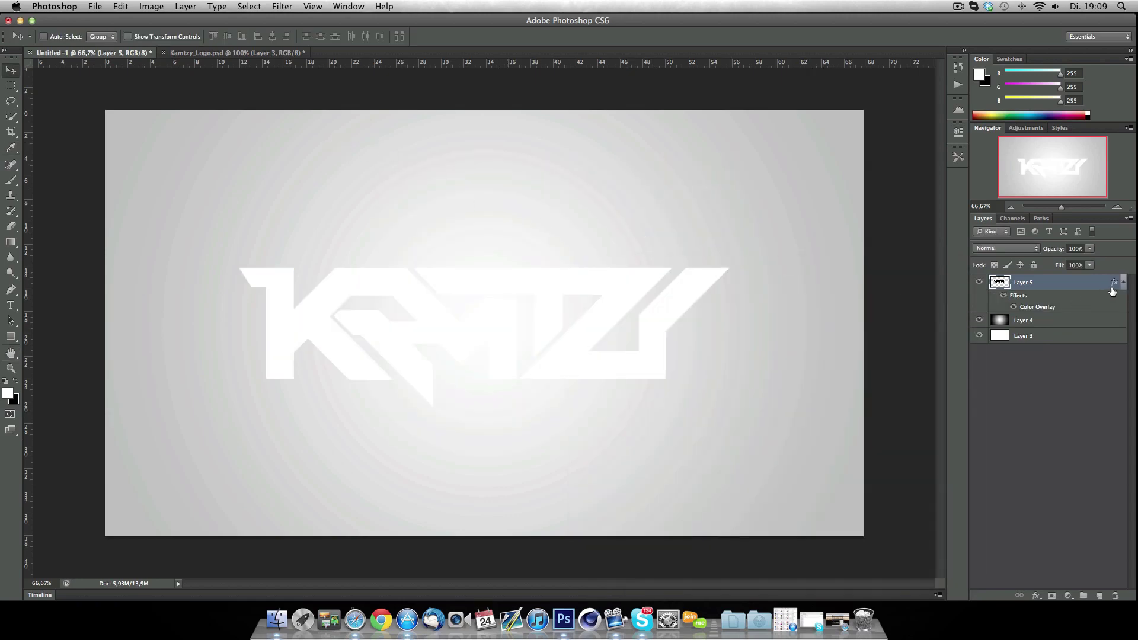
click(1123, 283)
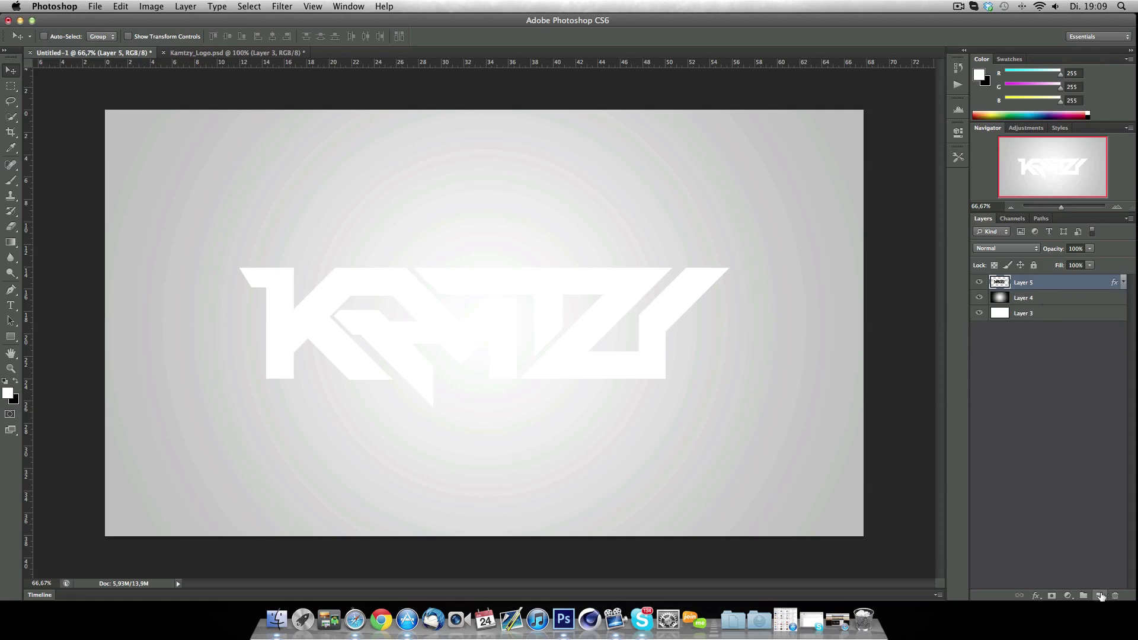
Add an empty Layer 6 and merge it with the logo layer into a plain layer
click(1100, 595)
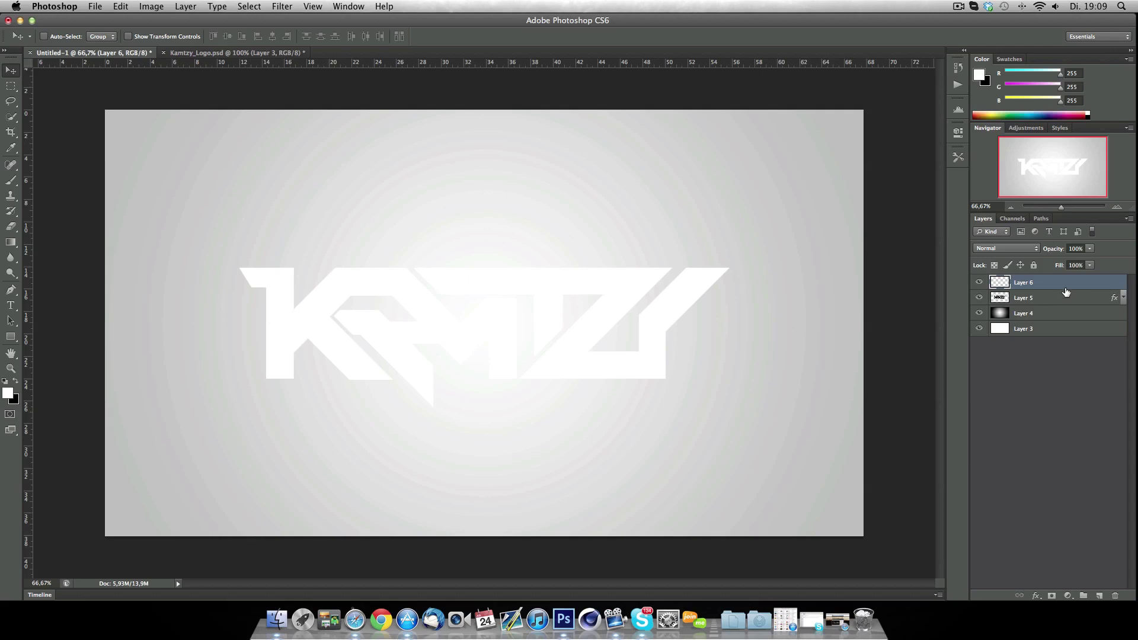
double_click(1064, 294)
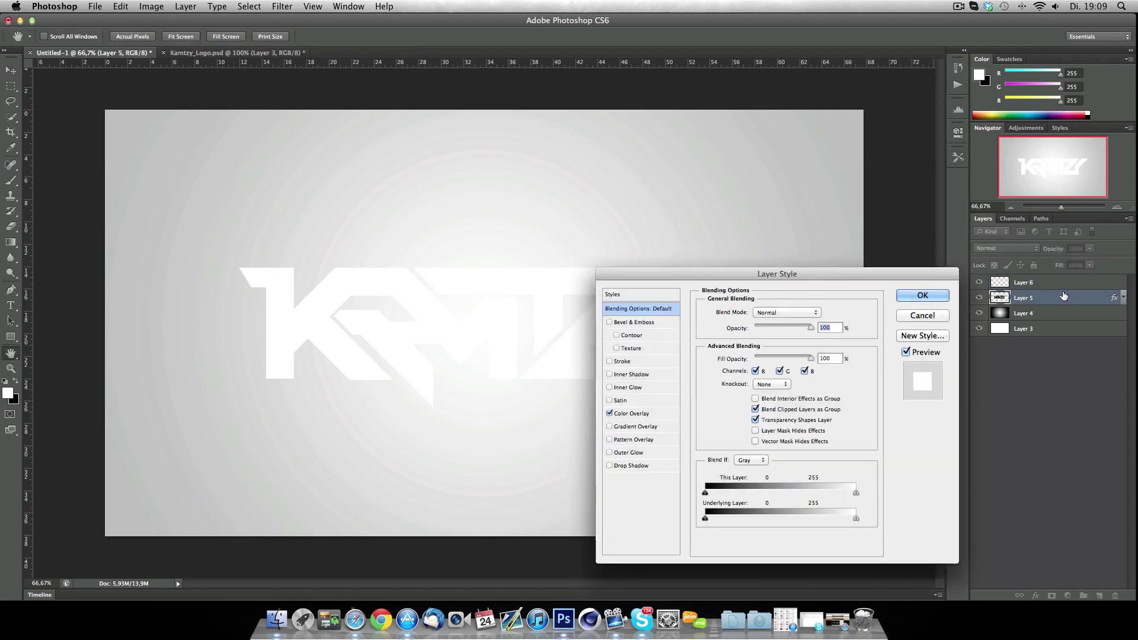
key(Return)
click(1064, 284)
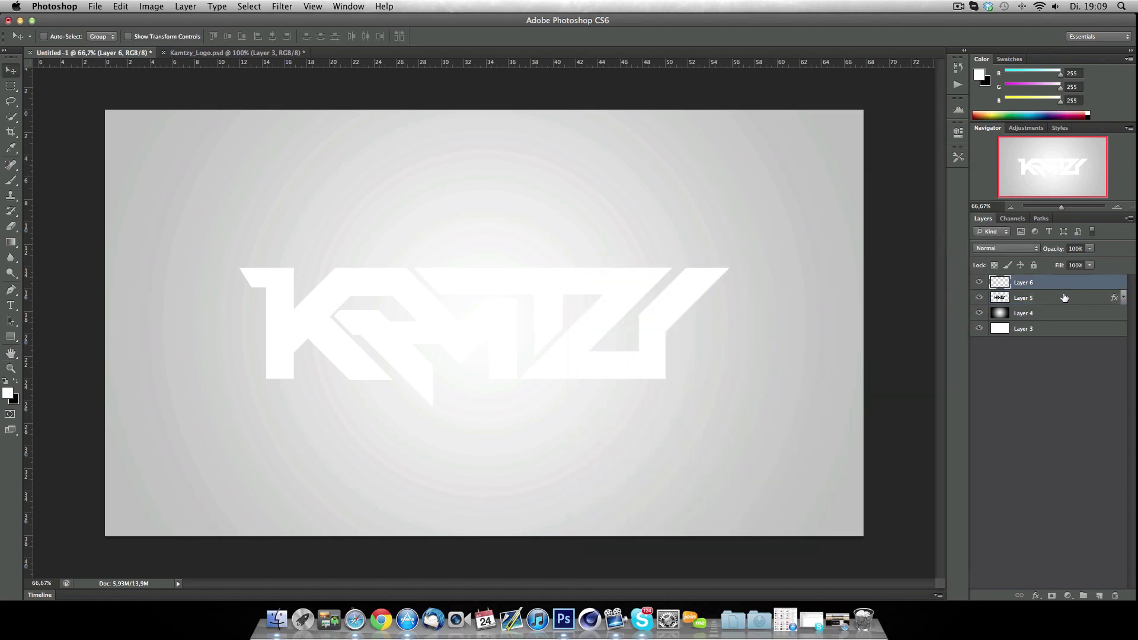
shift+click(1063, 299)
right_click(1063, 299)
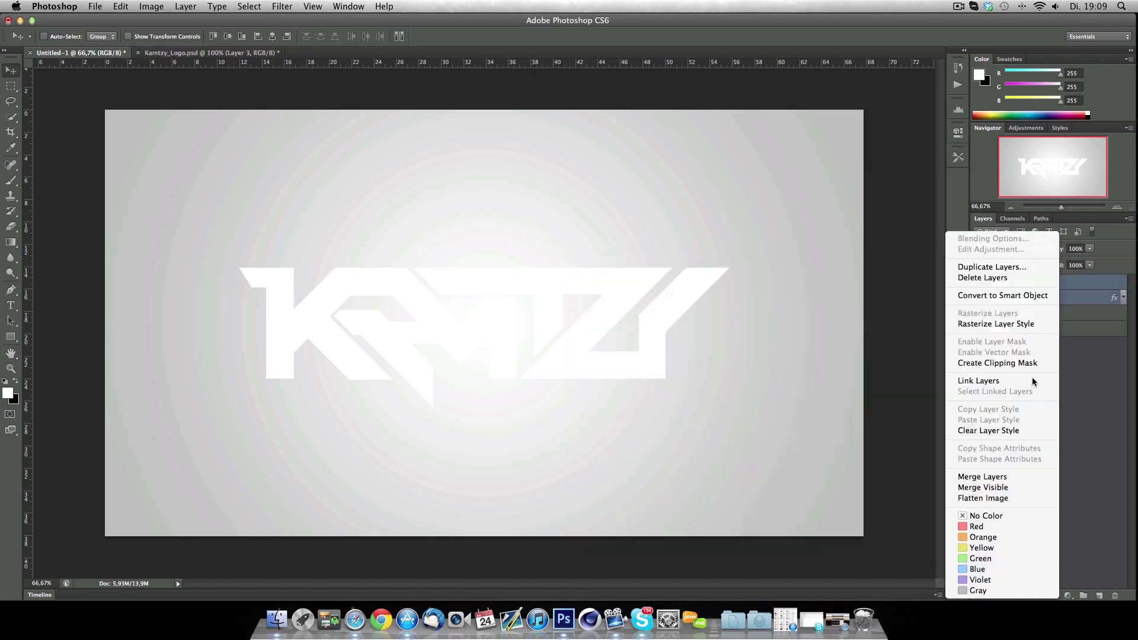
click(999, 476)
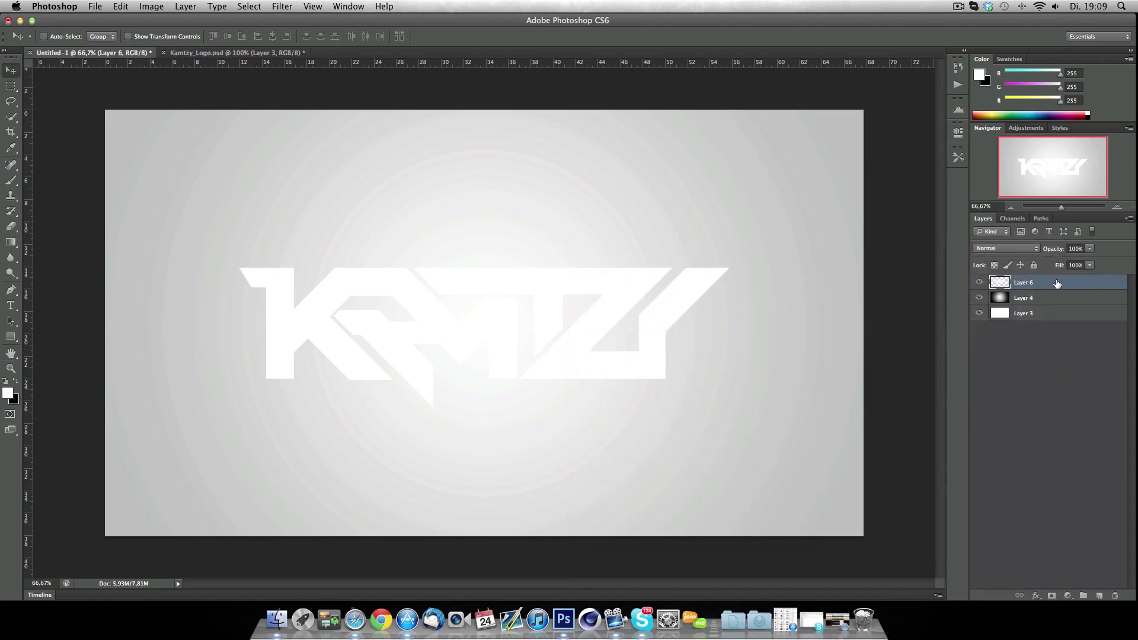
Add a 3 px black Stroke effect around the merged white logo
double_click(1061, 287)
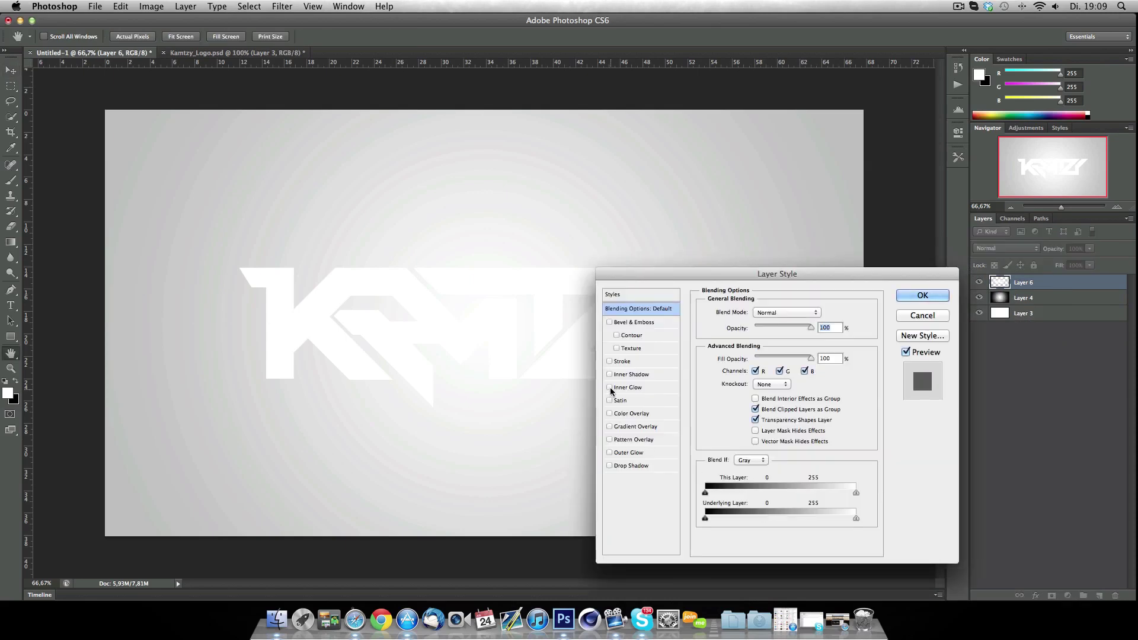
click(622, 361)
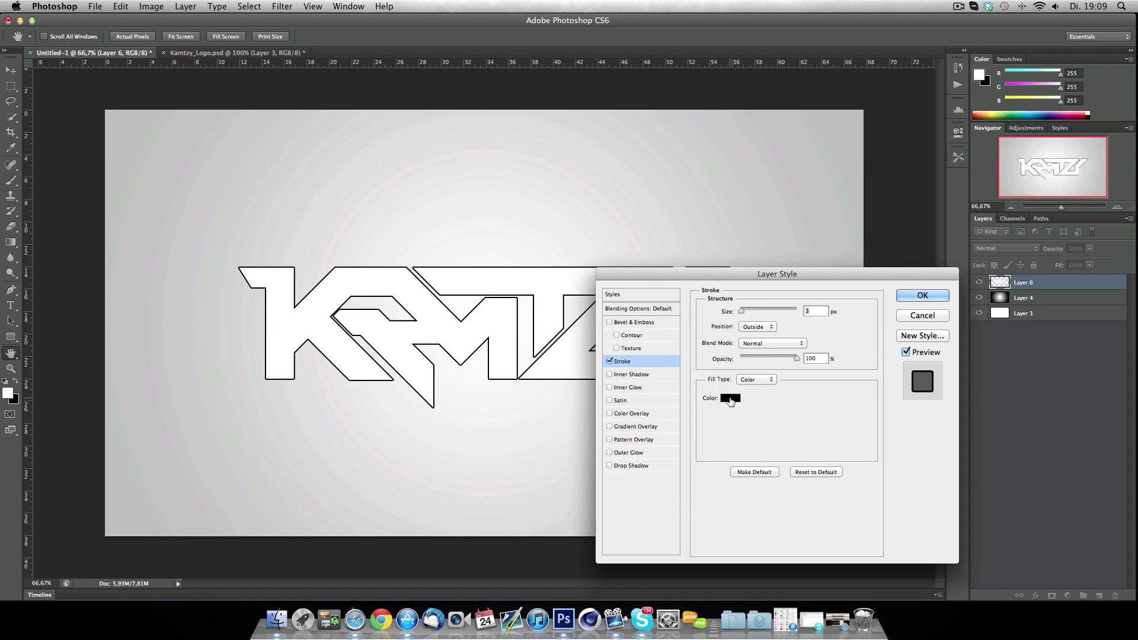
key(Return)
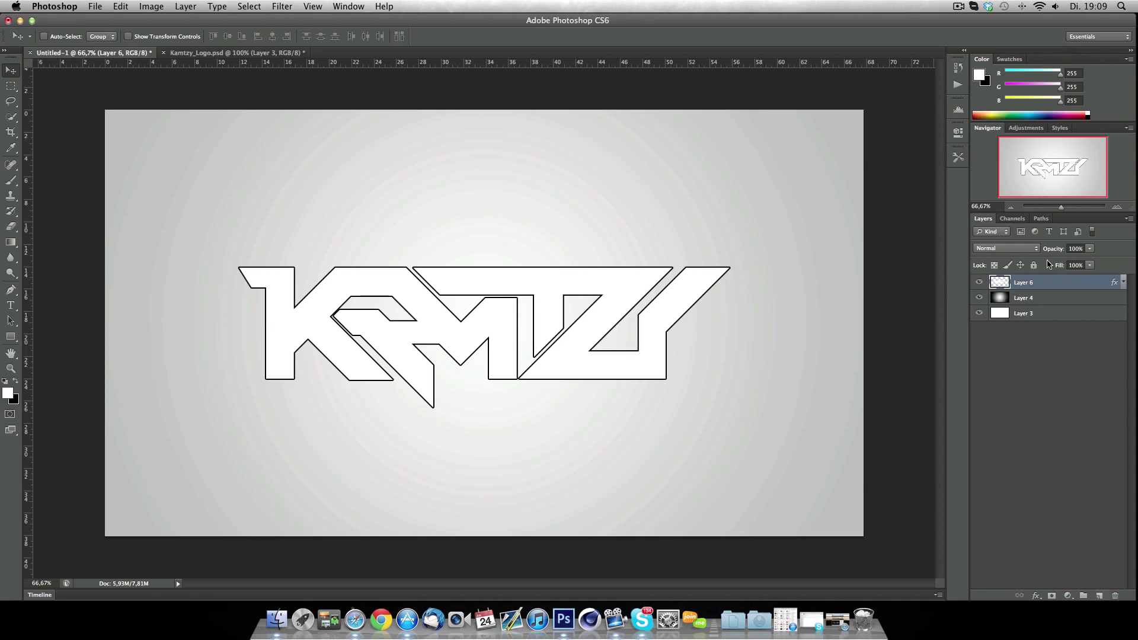
mouse_move(1054, 283)
mouse_down()
mouse_move(1019, 418)
mouse_move(1082, 588)
mouse_move(1057, 282)
mouse_up()
Add another empty layer, try Merge Visible with the logo, then undo it
click(1099, 595)
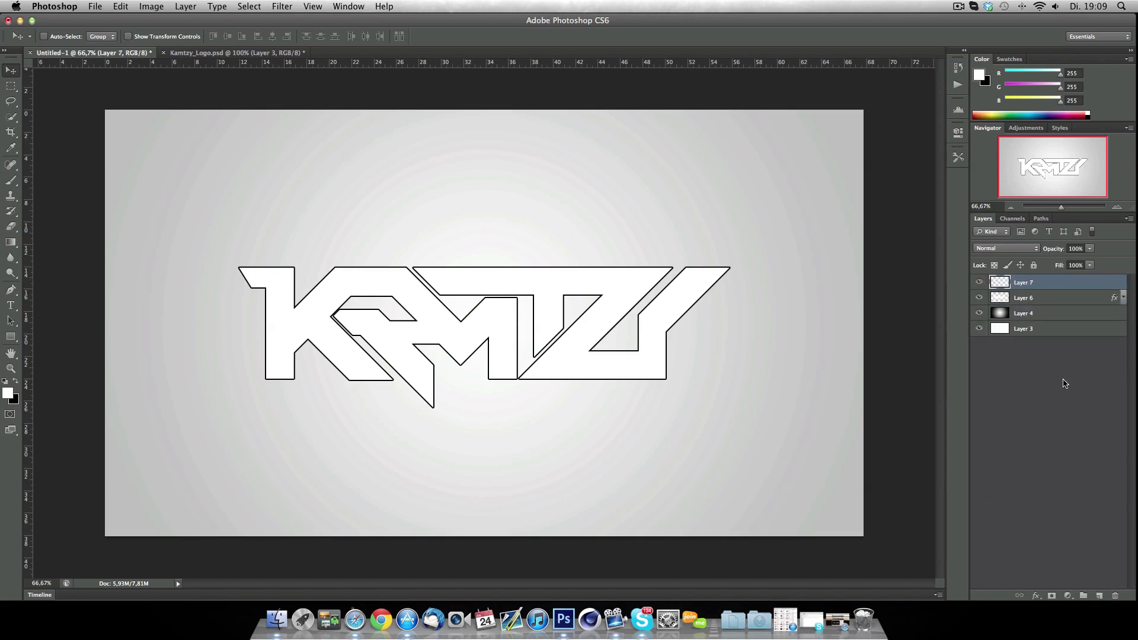
shift+click(1063, 299)
right_click(1064, 299)
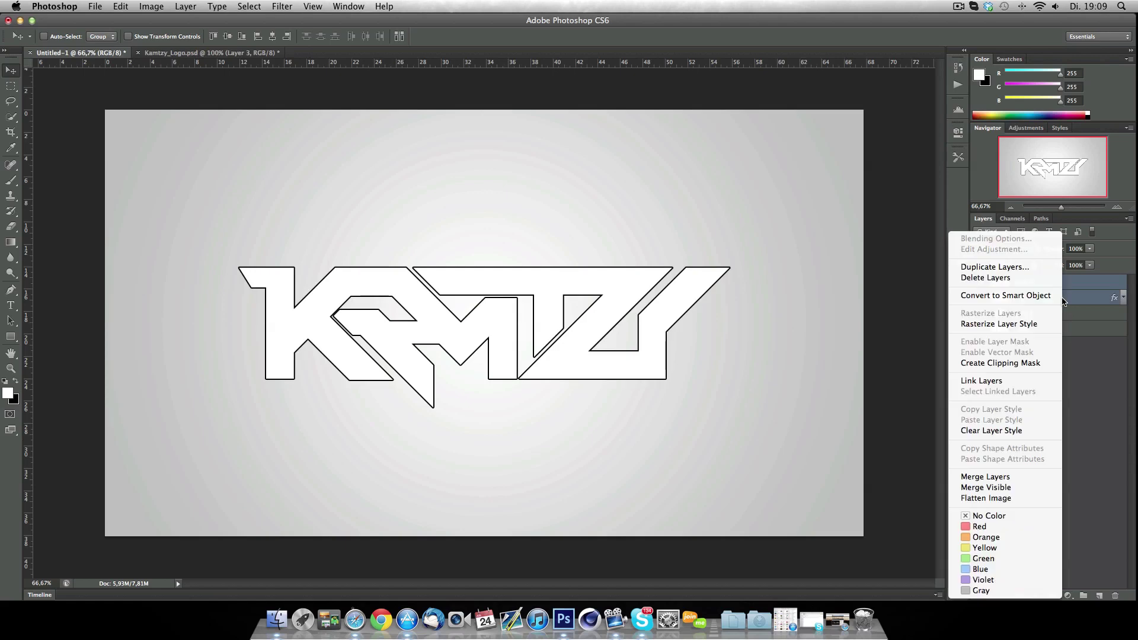
click(999, 485)
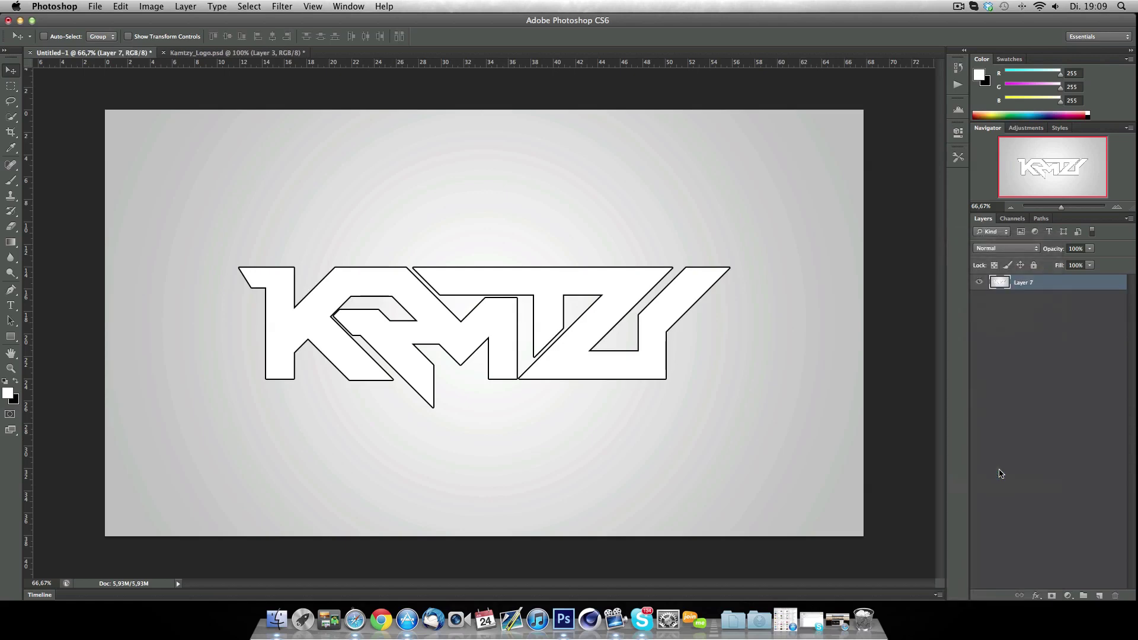
key(super+z)
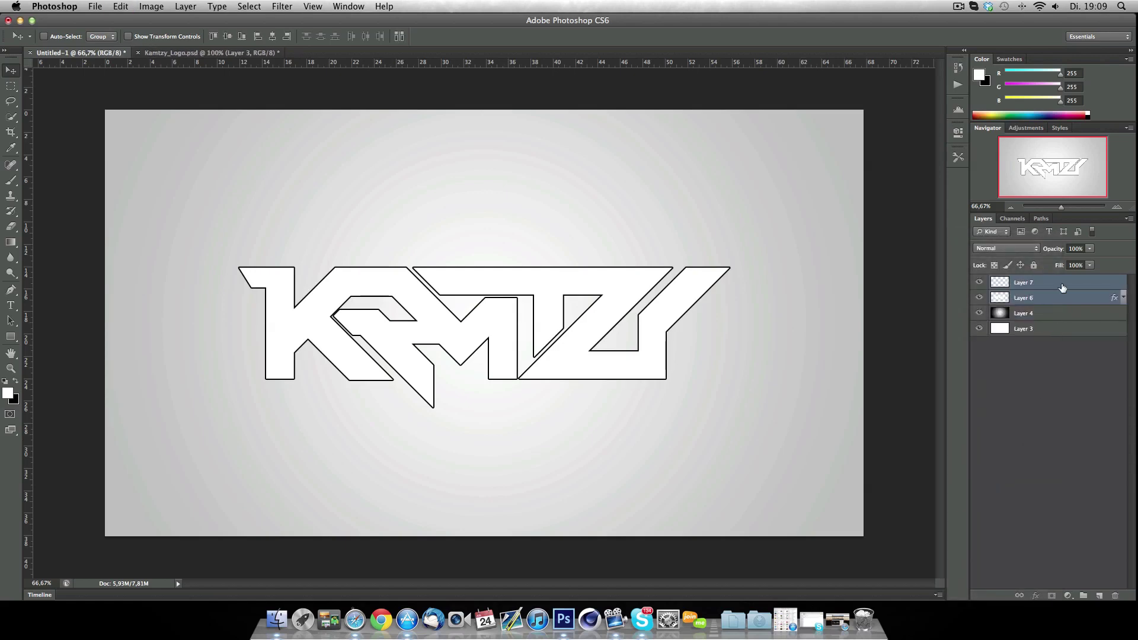
Merge the outline layers into Layer 7, keeping it above Layer 4 and Layer 3
right_click(1063, 287)
click(1009, 476)
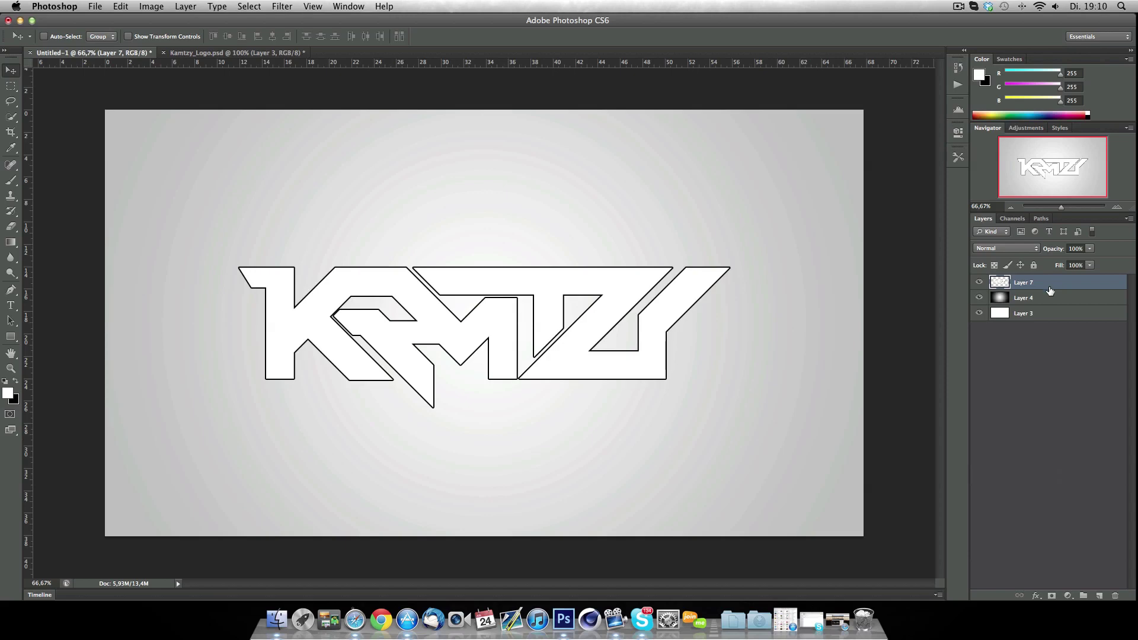
drag(1050, 288, 1059, 326)
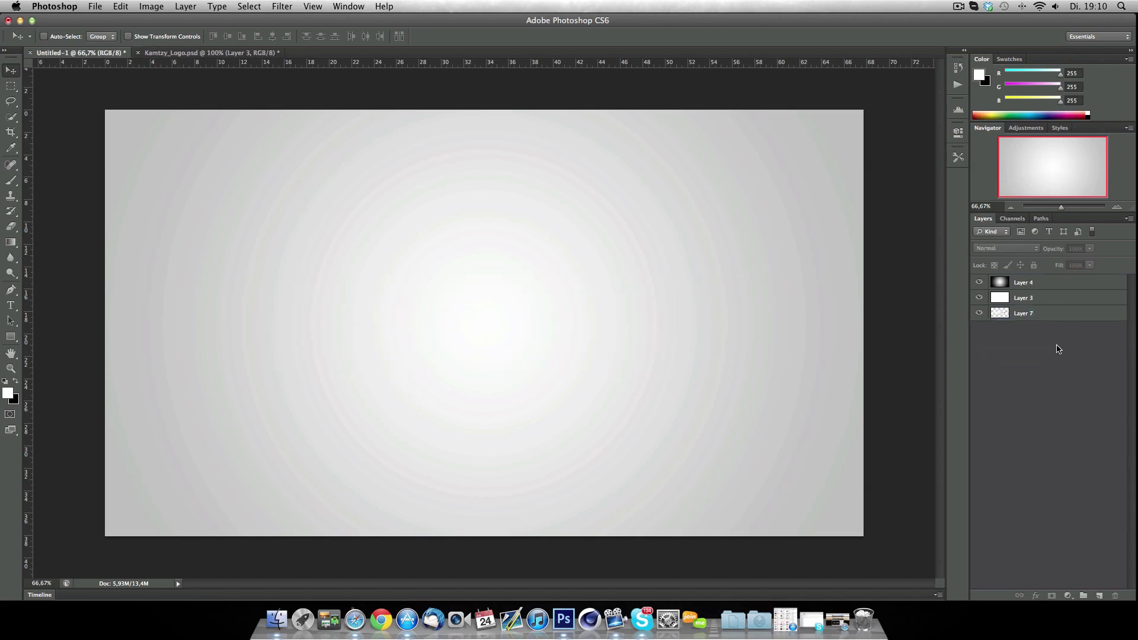
key(super+z)
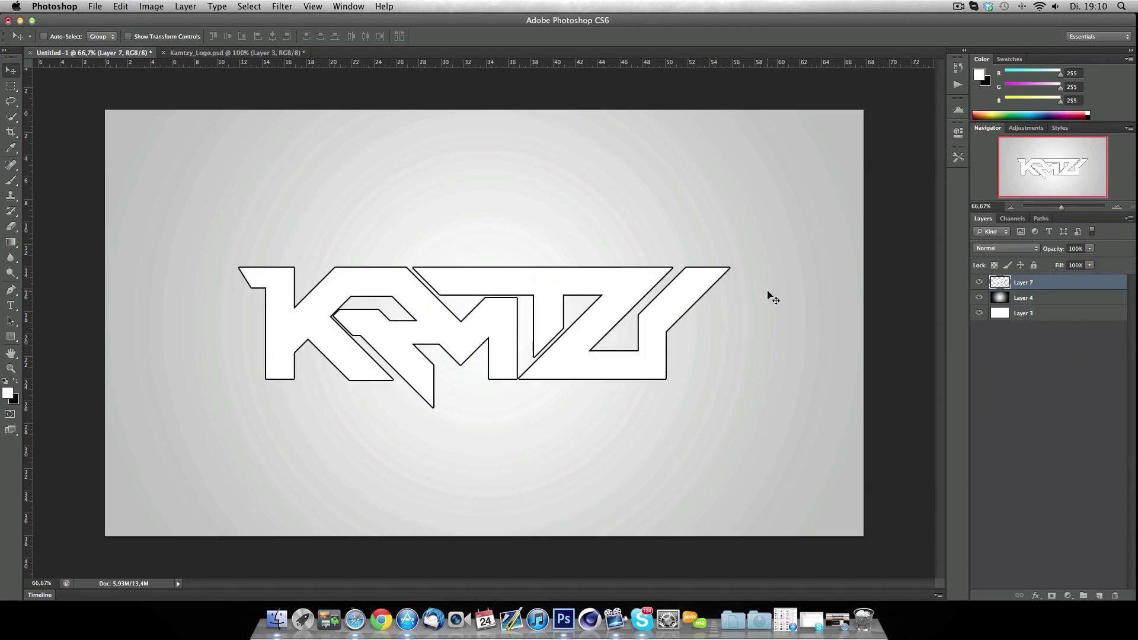
Type KAMTZY as horizontal text above the logo
click(12, 306)
click(322, 215)
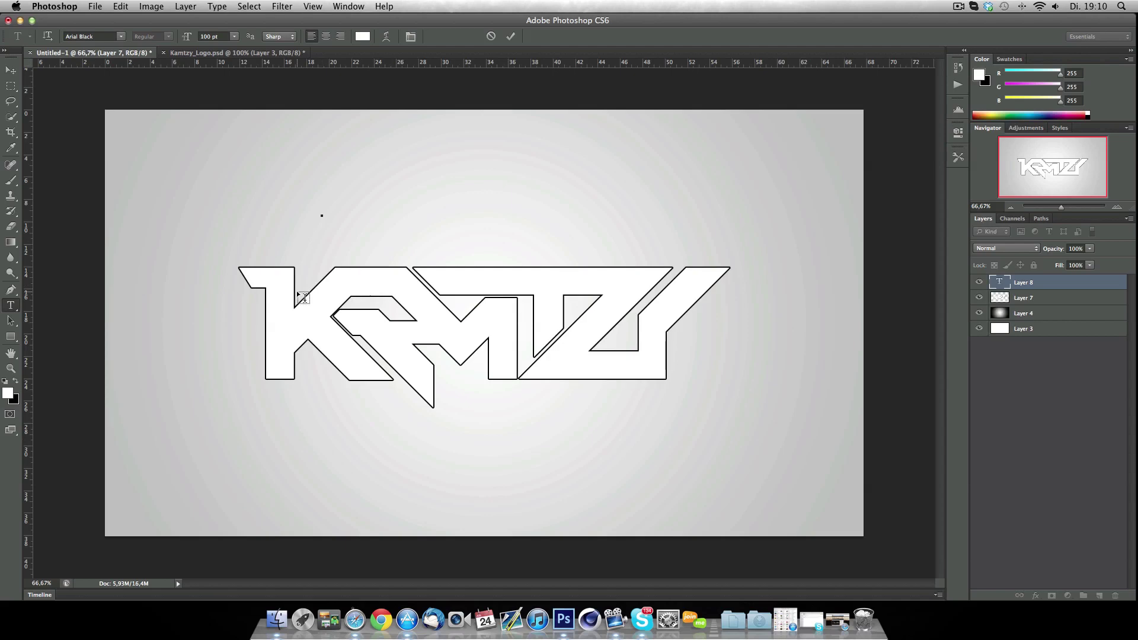
text(KAMTZY)
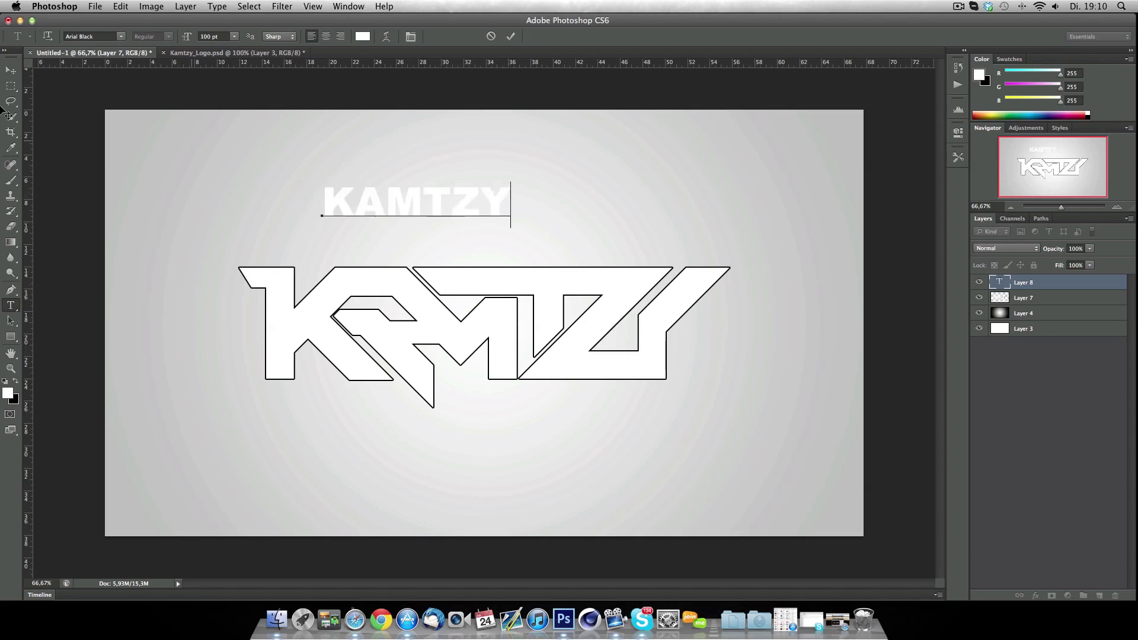
click(11, 70)
Position the KAMTZY text just above the logo and rasterize the type layer
drag(422, 206, 331, 198)
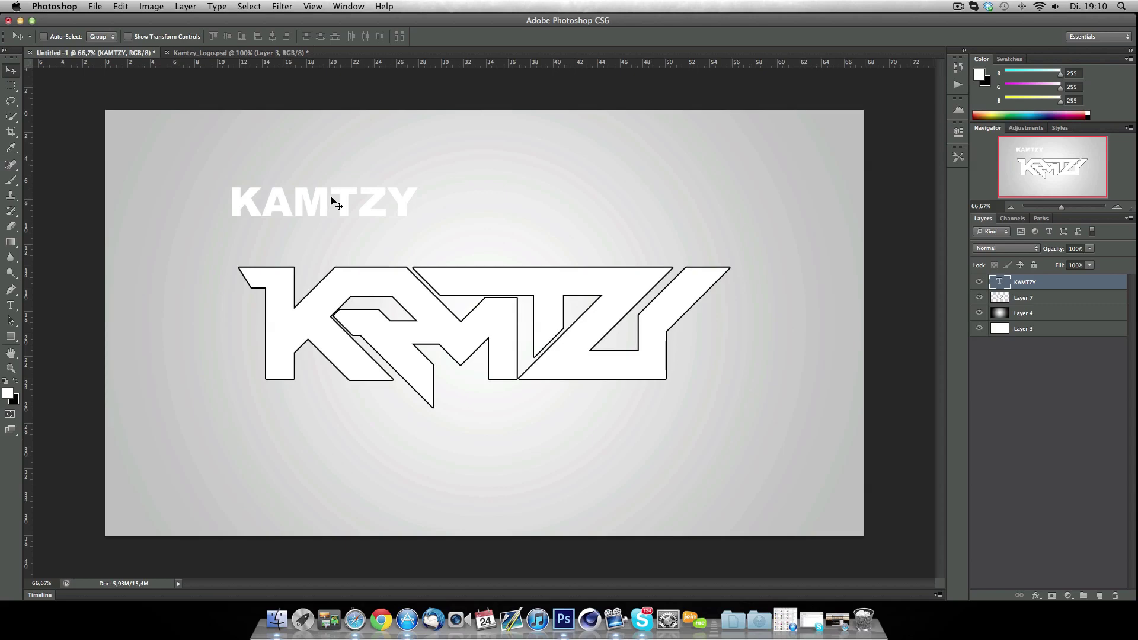
mouse_move(311, 197)
mouse_down()
mouse_move(255, 177)
mouse_move(314, 196)
mouse_move(295, 202)
mouse_up()
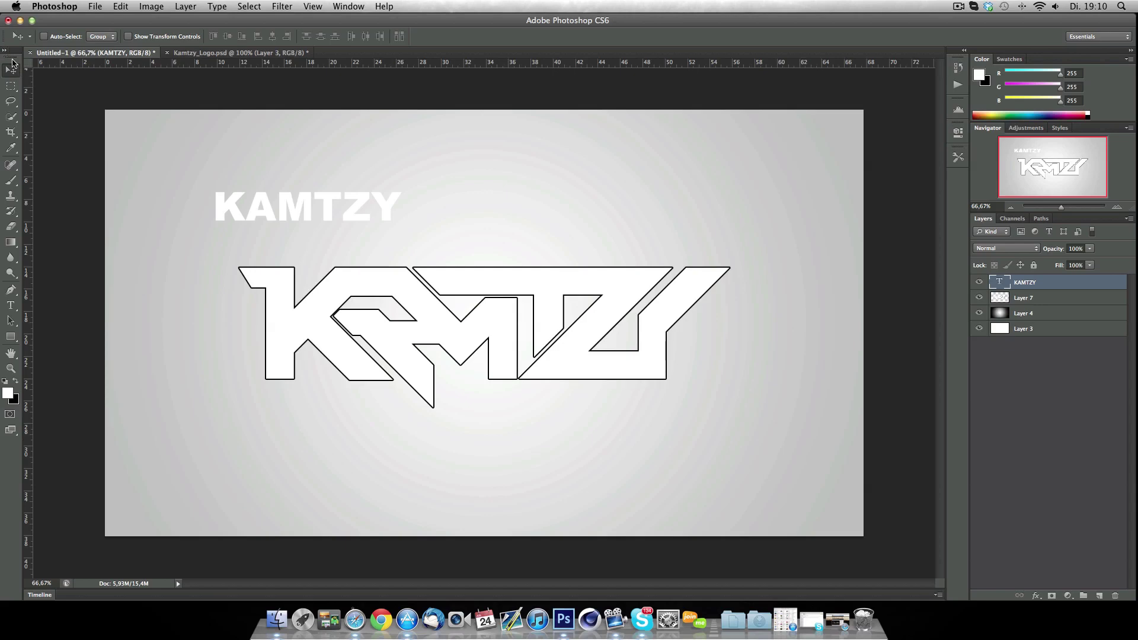
drag(272, 204, 295, 222)
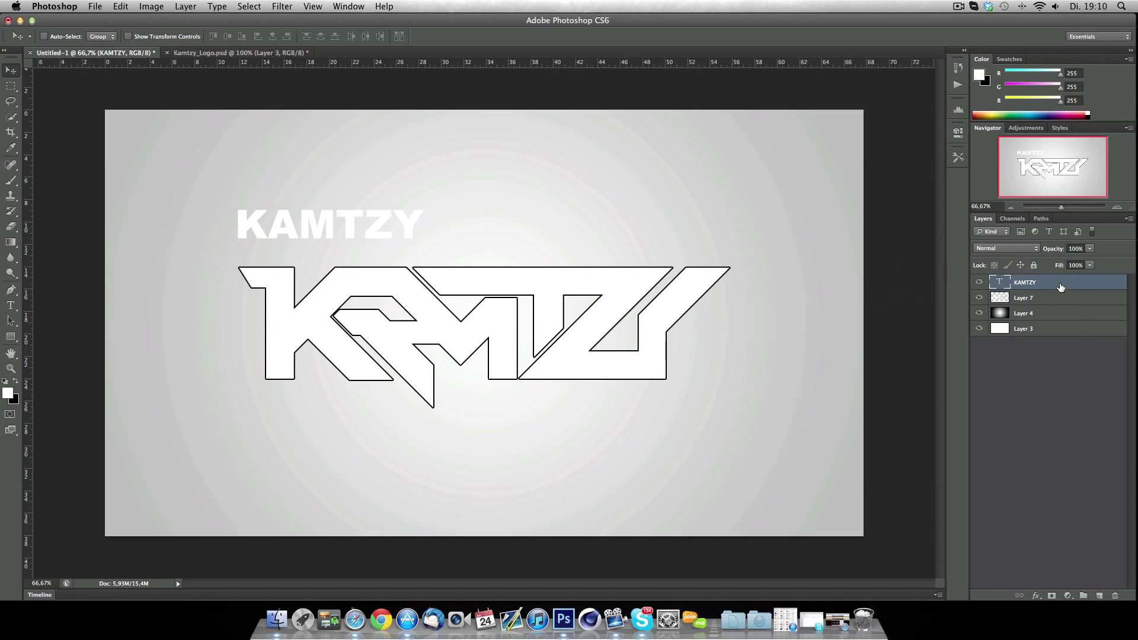
right_click(1060, 287)
click(1017, 304)
Delete the KAMTZY layer and distort the logo so its top corners pull inward in perspective
key(Delete)
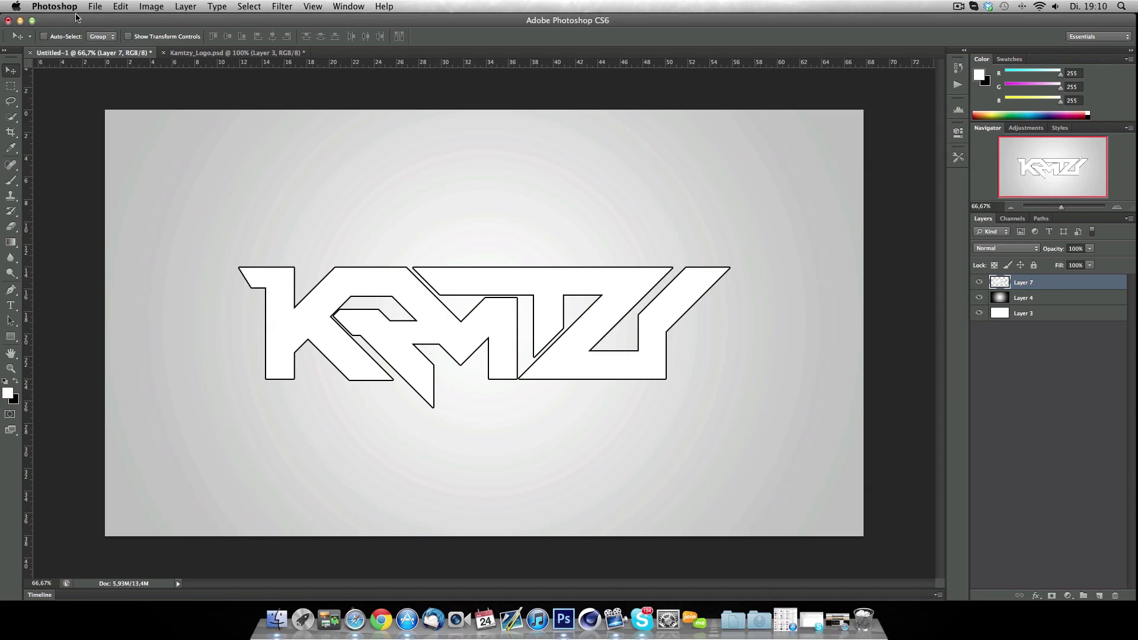
click(95, 7)
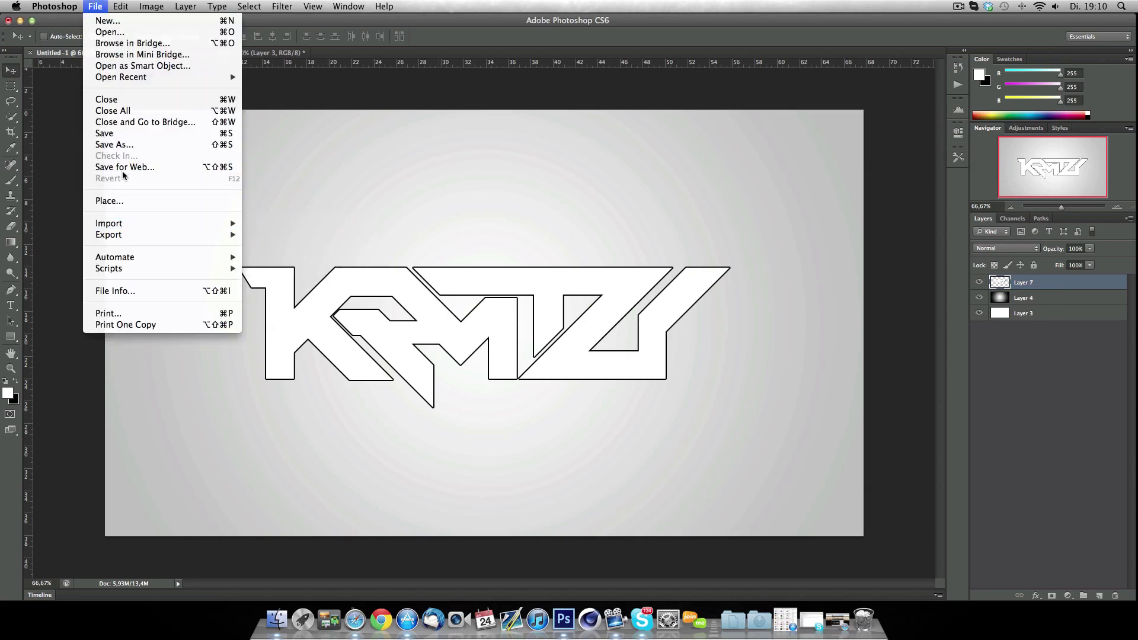
mouse_move(120, 7)
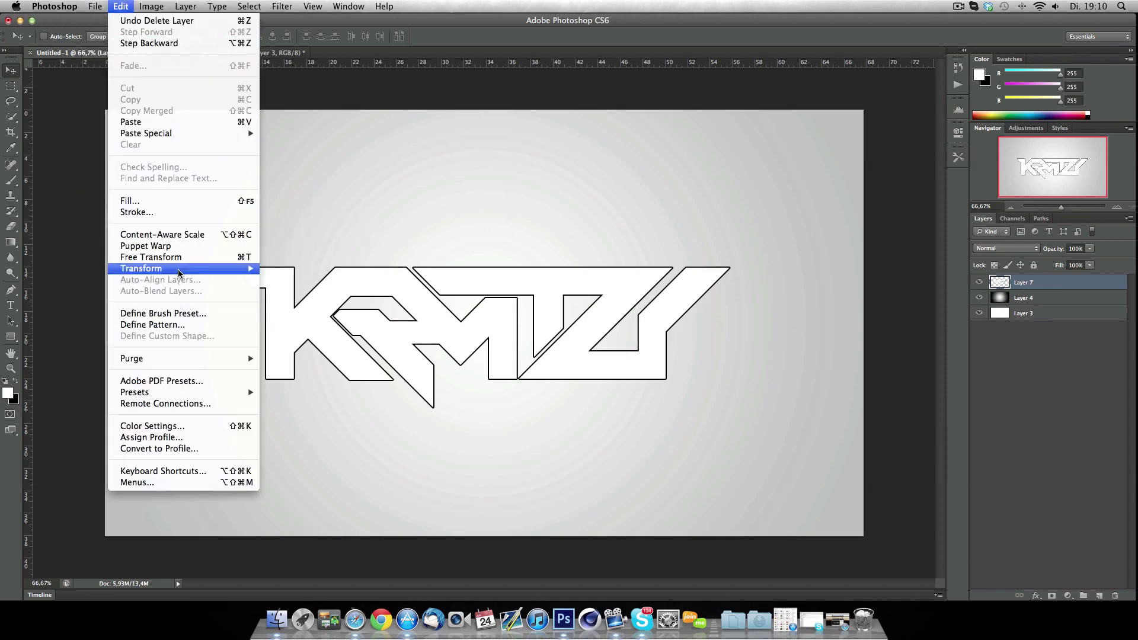
mouse_move(181, 269)
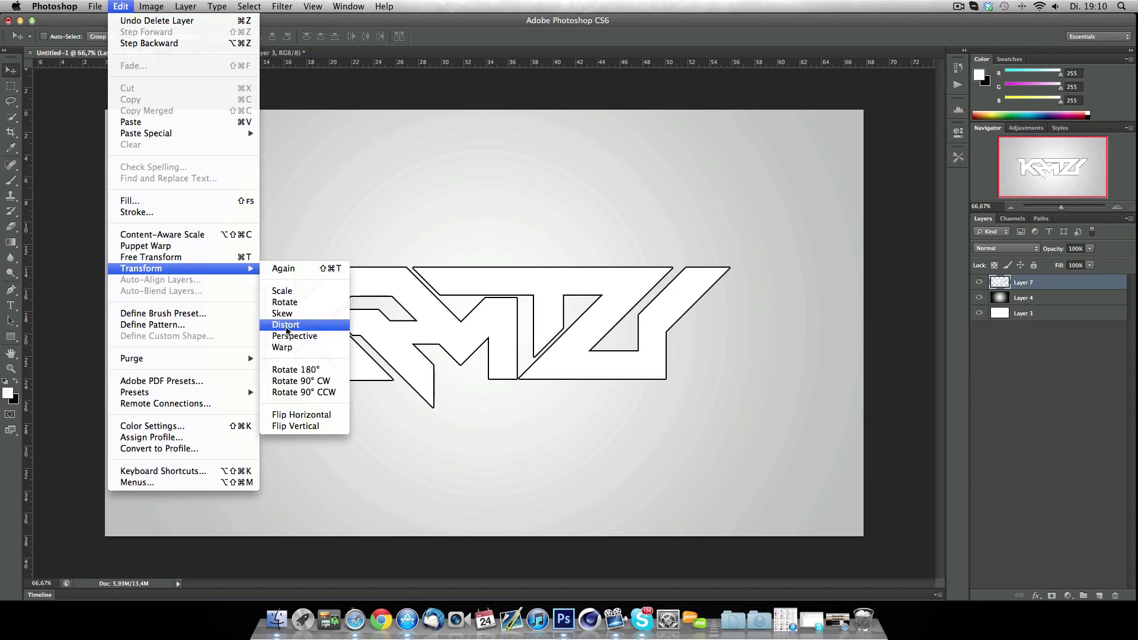
click(287, 326)
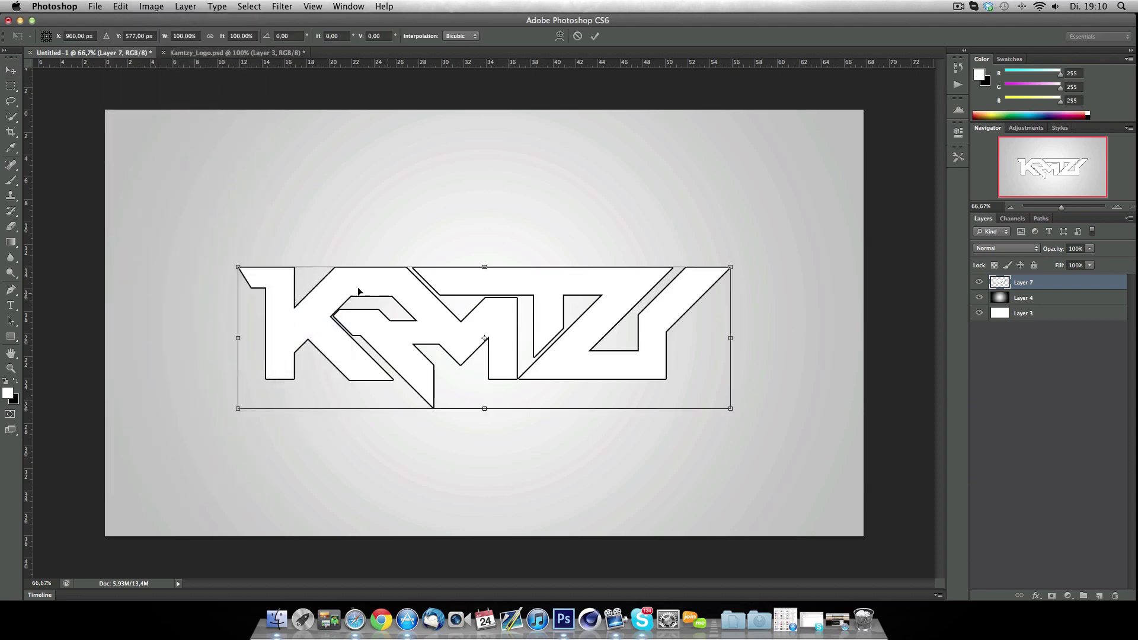
drag(239, 269, 288, 292)
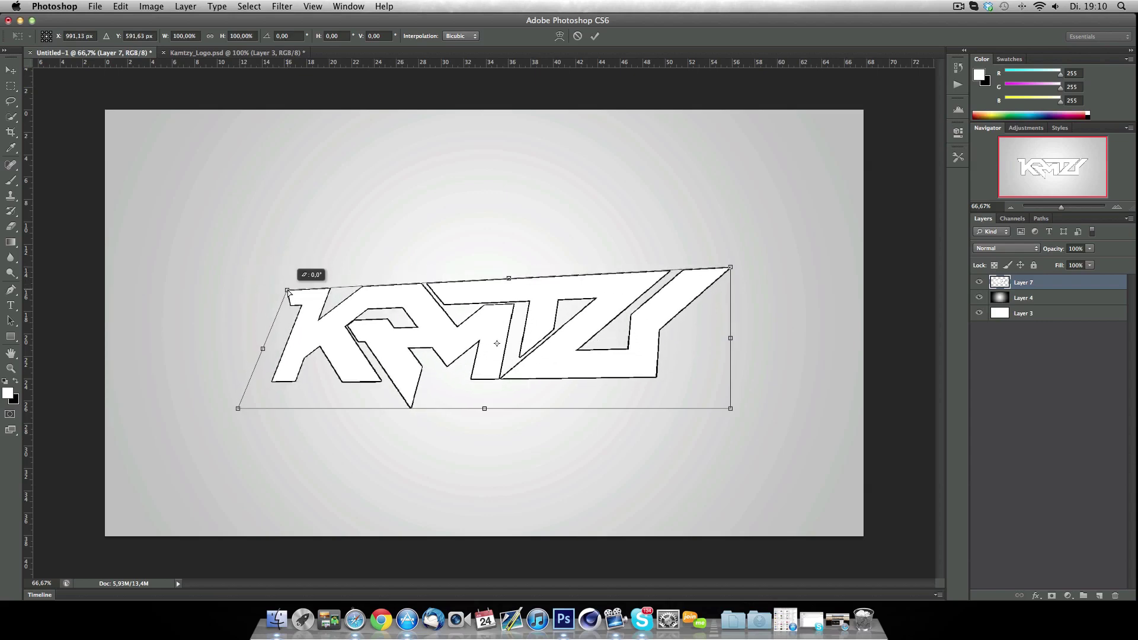
drag(728, 269, 679, 289)
key(super+z)
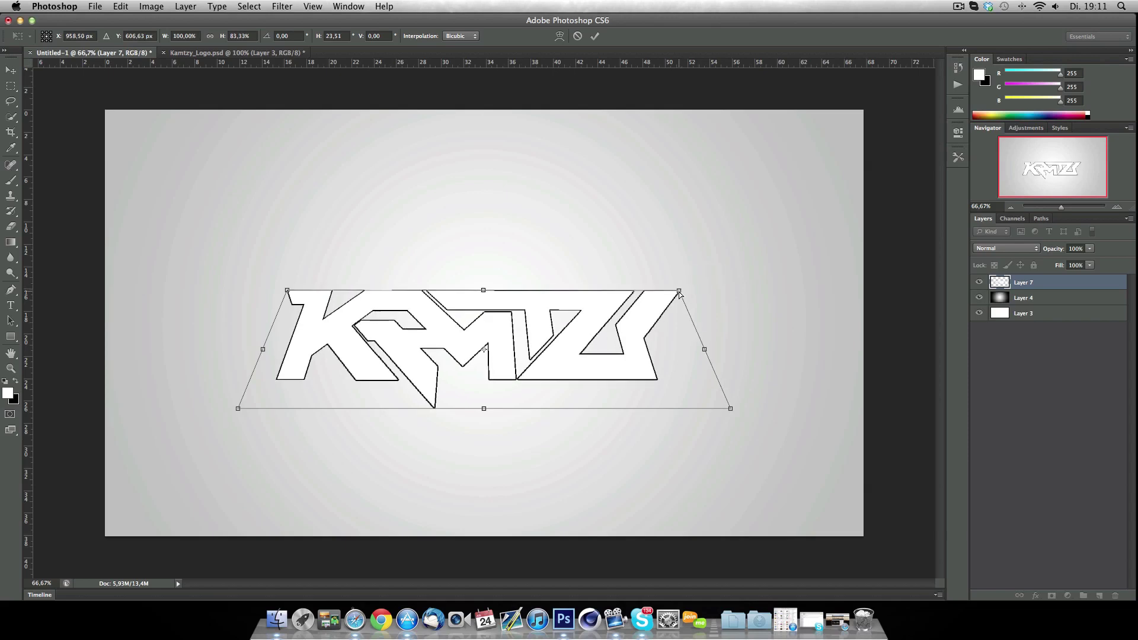
key(Return)
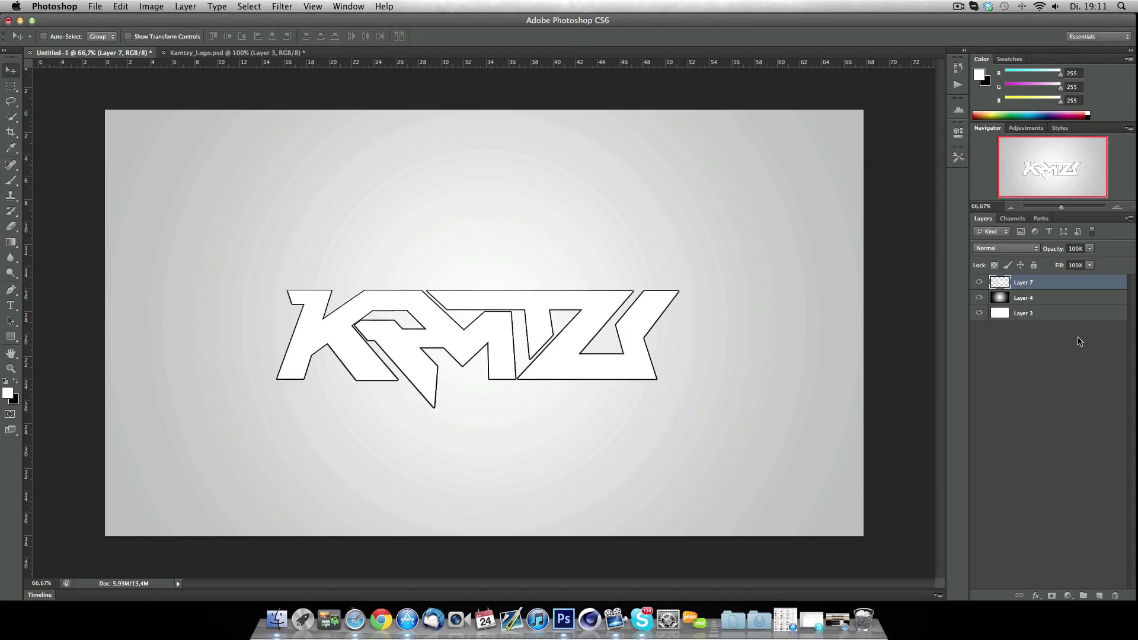
Duplicate the logo layer and give Layer 7 a black Color Overlay
drag(1079, 287, 1098, 595)
double_click(1073, 298)
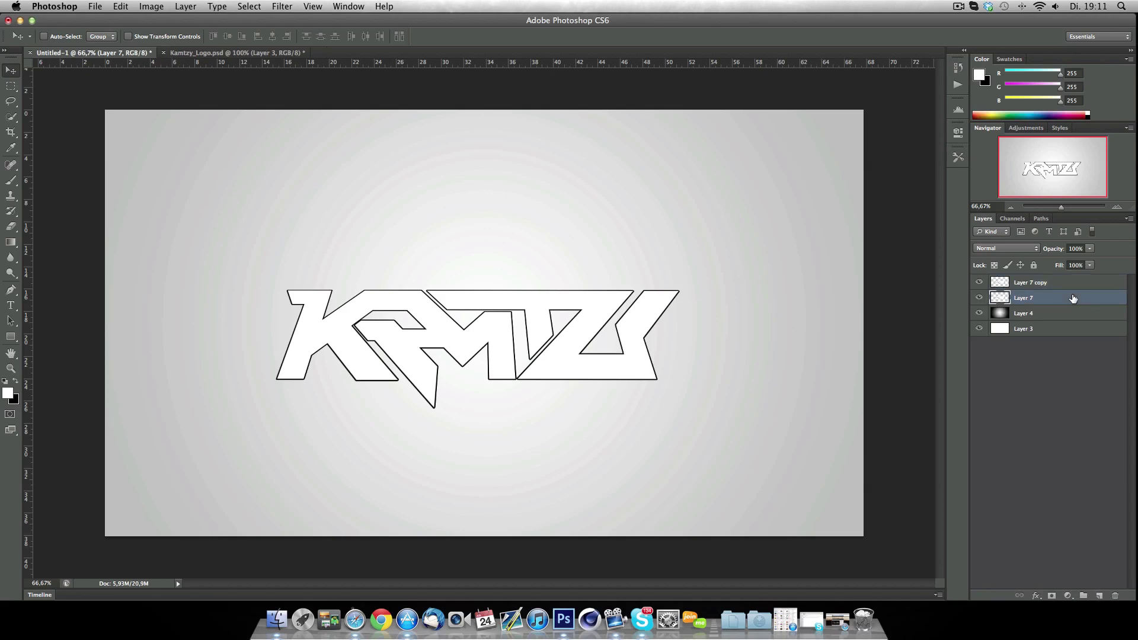
click(631, 413)
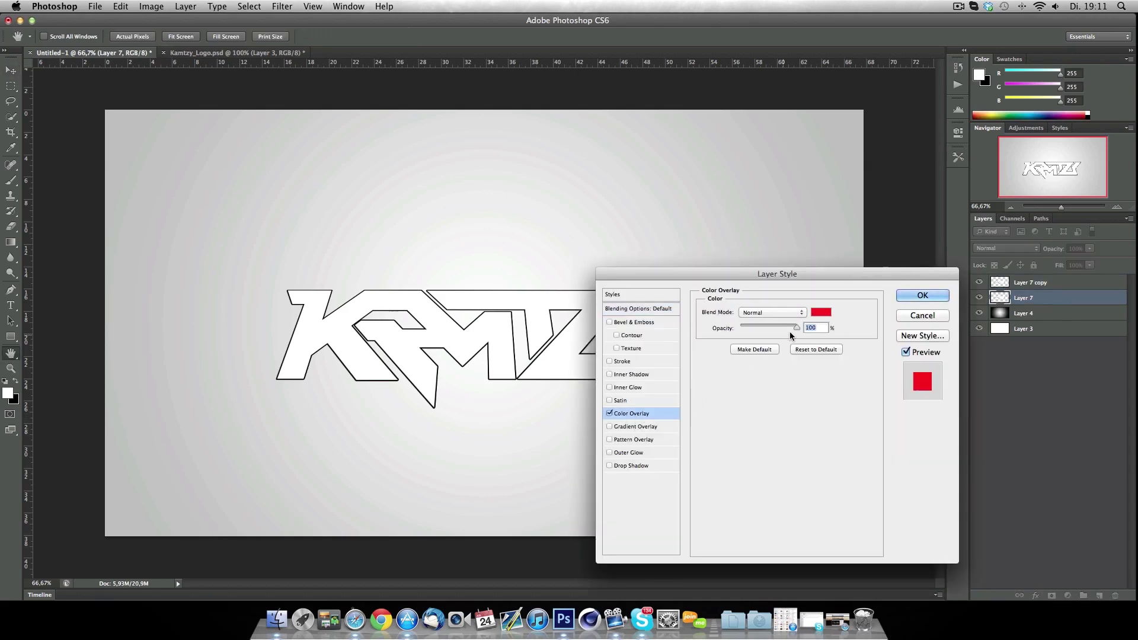
click(819, 314)
drag(457, 274, 320, 426)
key(Return)
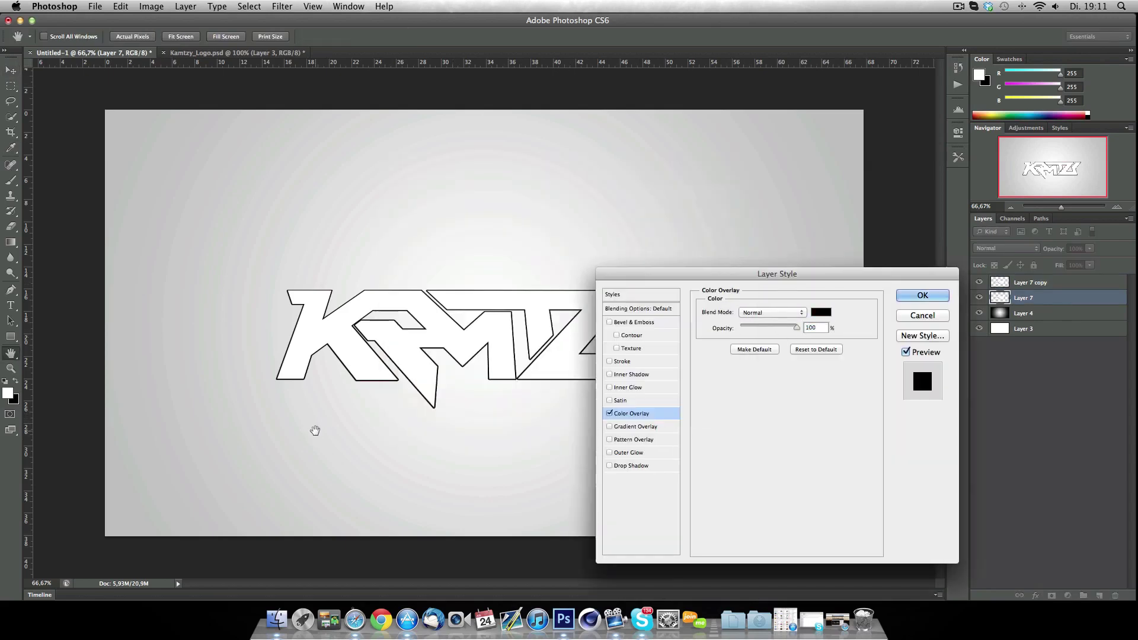
key(Return)
Offset the black copy below the logo, duplicate it, and nudge it down three times
key(v)
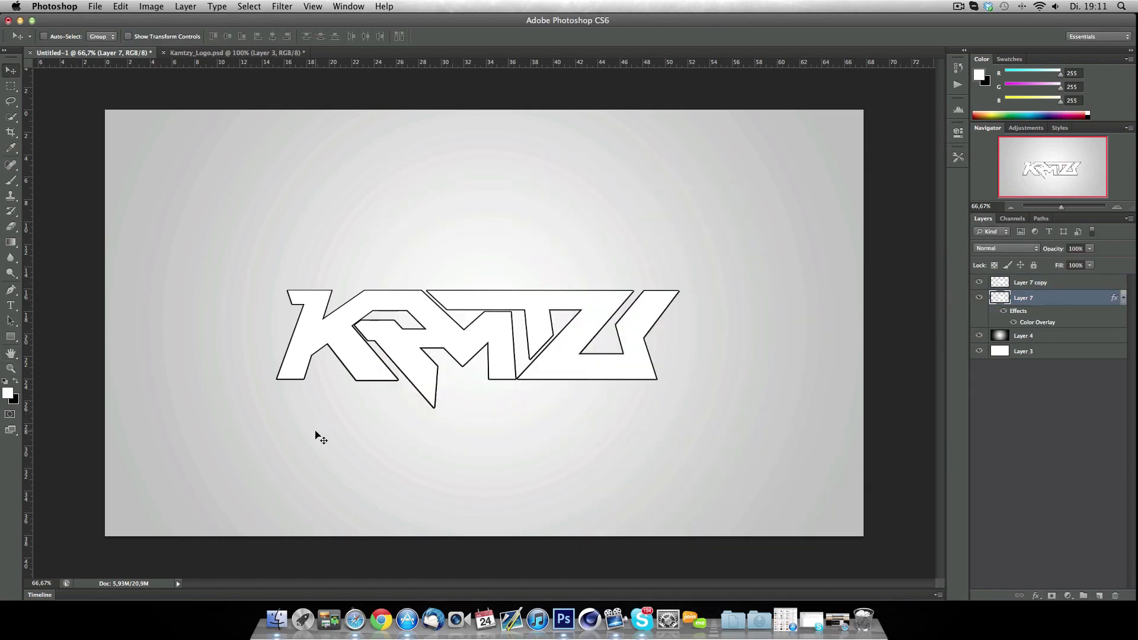
click(1123, 299)
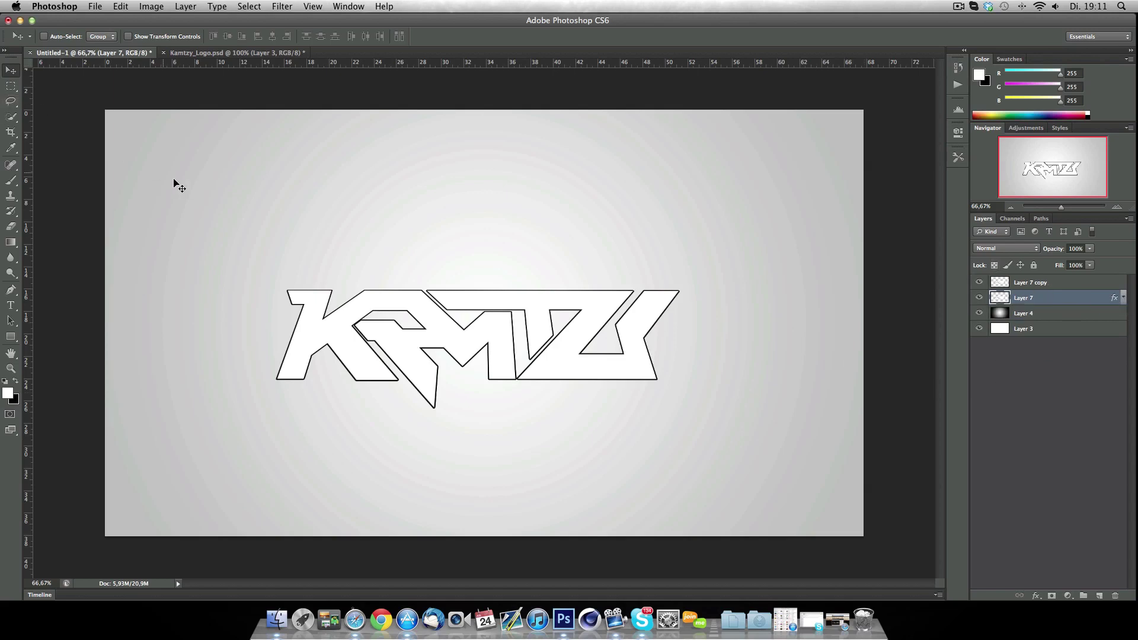
drag(426, 288, 428, 290)
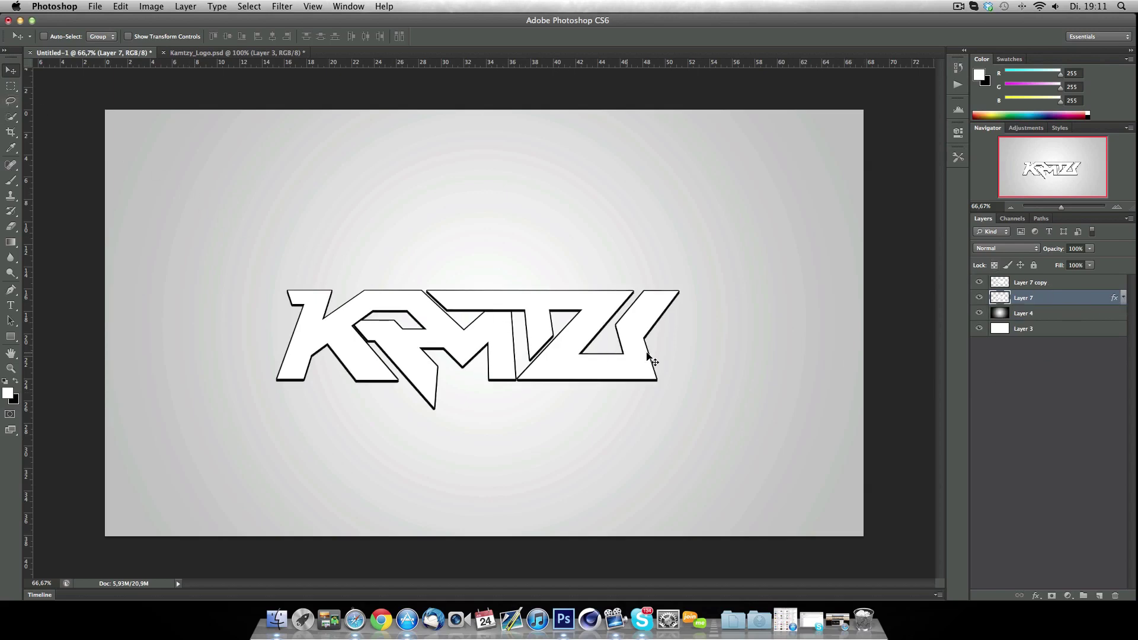
drag(1069, 297, 1099, 595)
key(Down)
key(Down)
key(Down)
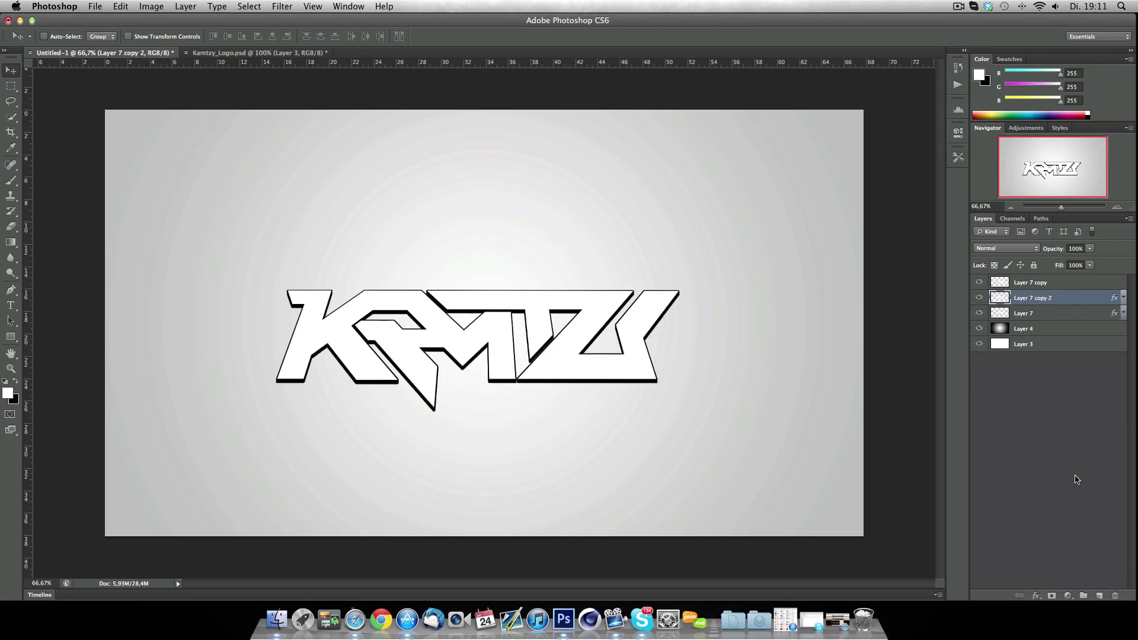
key(Down)
key(Down)
key(Down)
key(Down)
key(Down)
key(Down)
key(Down)
key(Down)
key(Down)
key(Down)
key(Down)
key(Down)
key(Down)
key(Down)
key(Down)
key(Down)
key(Down)
key(Down)
key(Down)
key(Down)
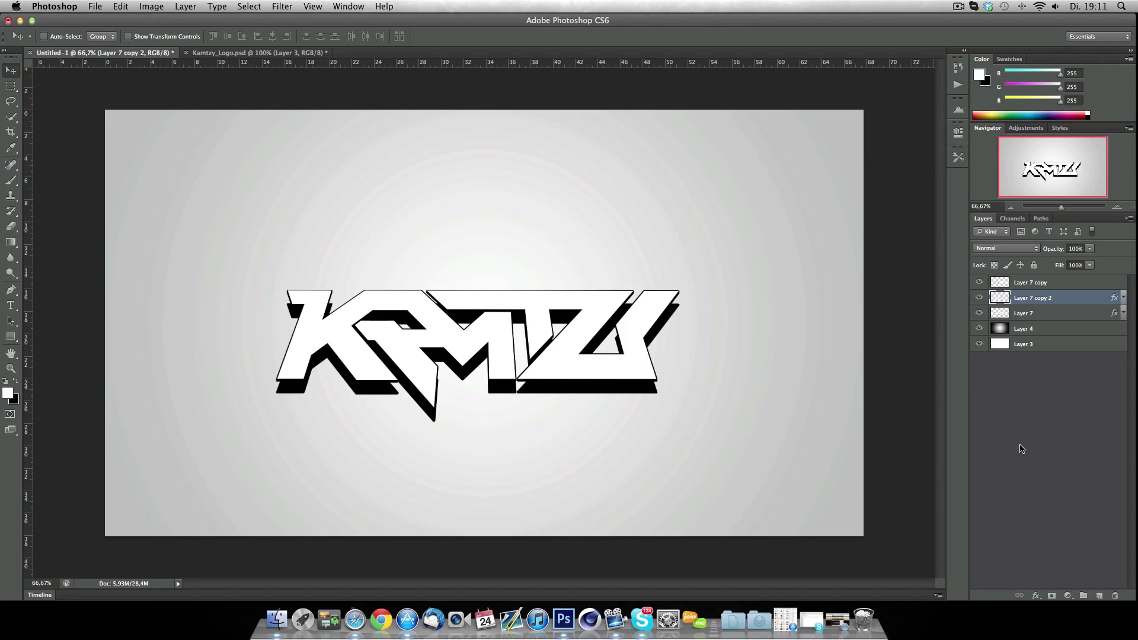
key(Down)
key(Down)
key(Down)
key(Down)
key(Down)
key(Down)
key(Down)
key(Down)
key(Down)
key(Down)
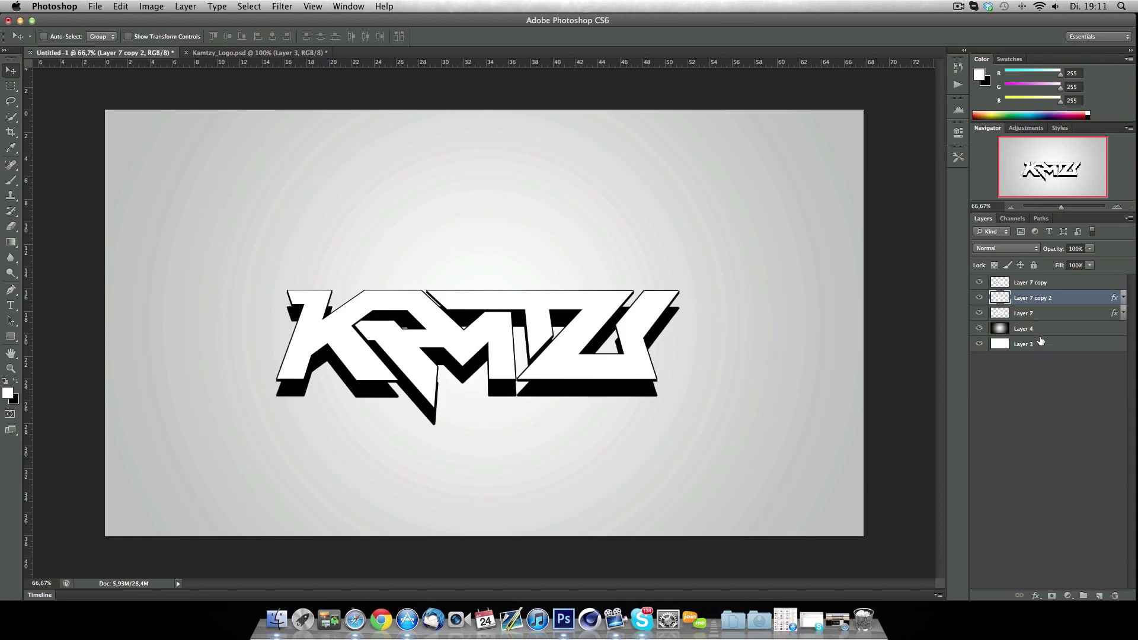
Undo an accidental Merge Down, then merge Layer 7 with Layer 7 copy 2
right_click(1044, 317)
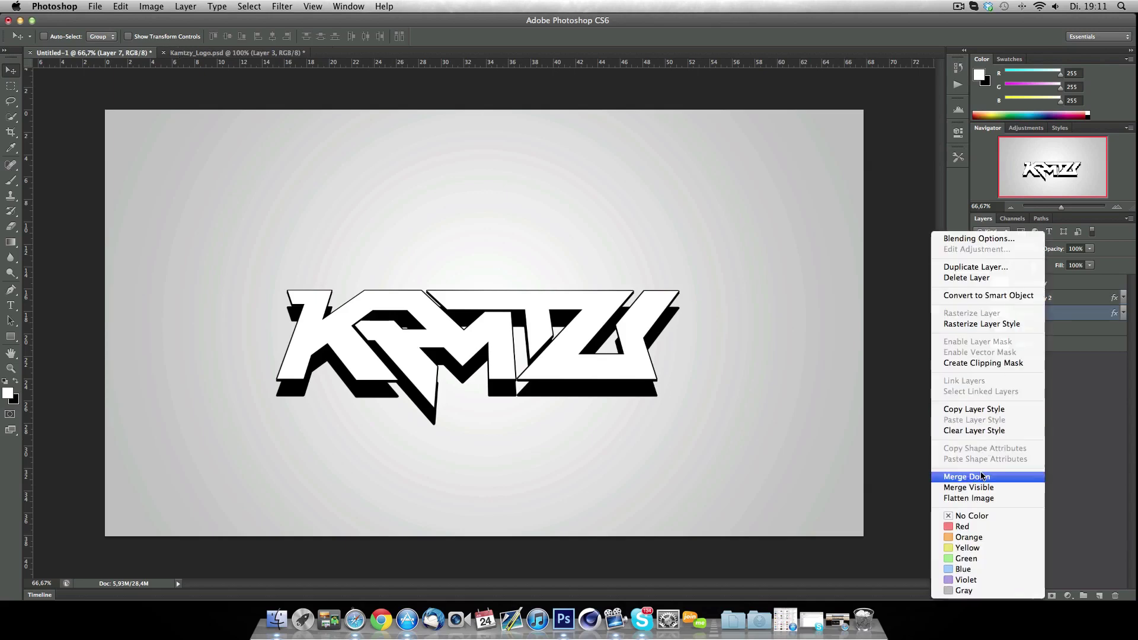
key(Return)
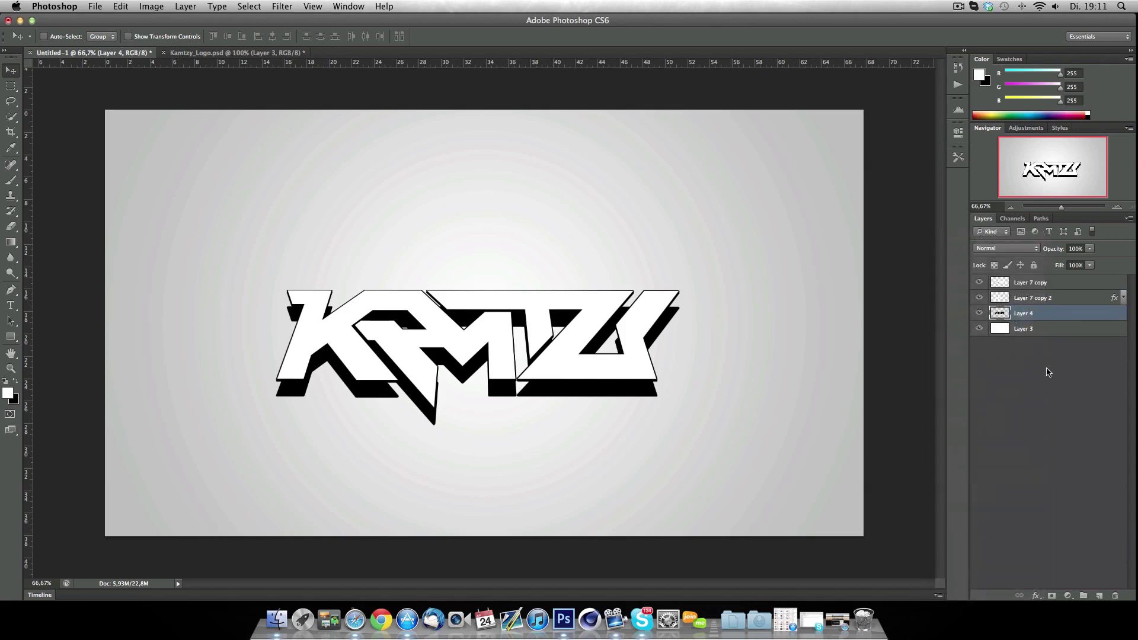
key(super+z)
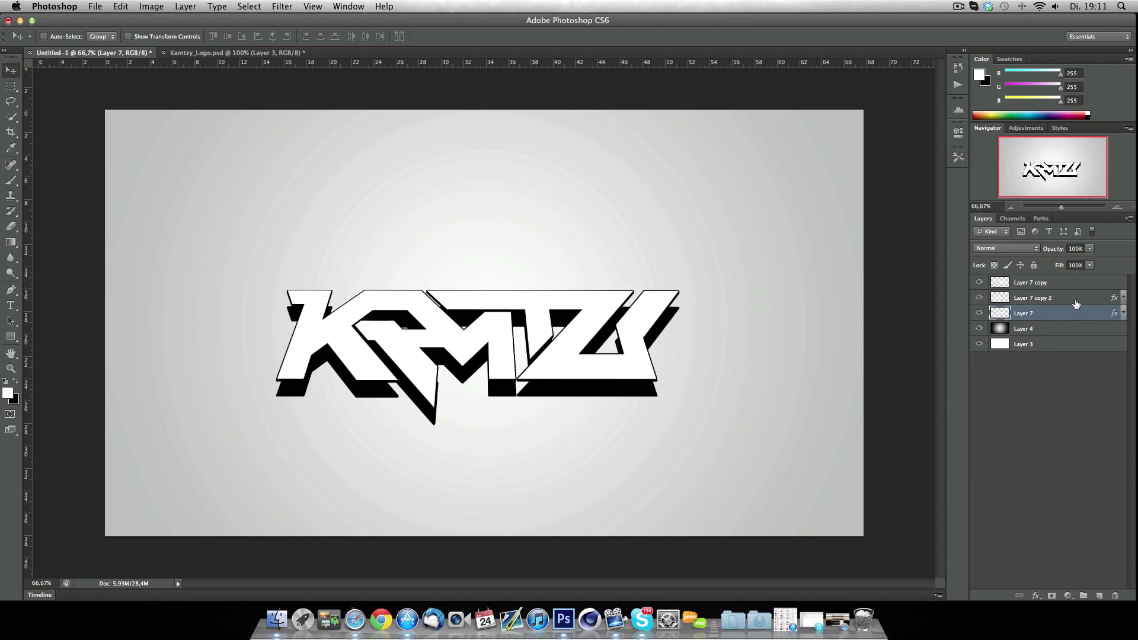
shift+click(1076, 302)
right_click(1076, 302)
click(1014, 476)
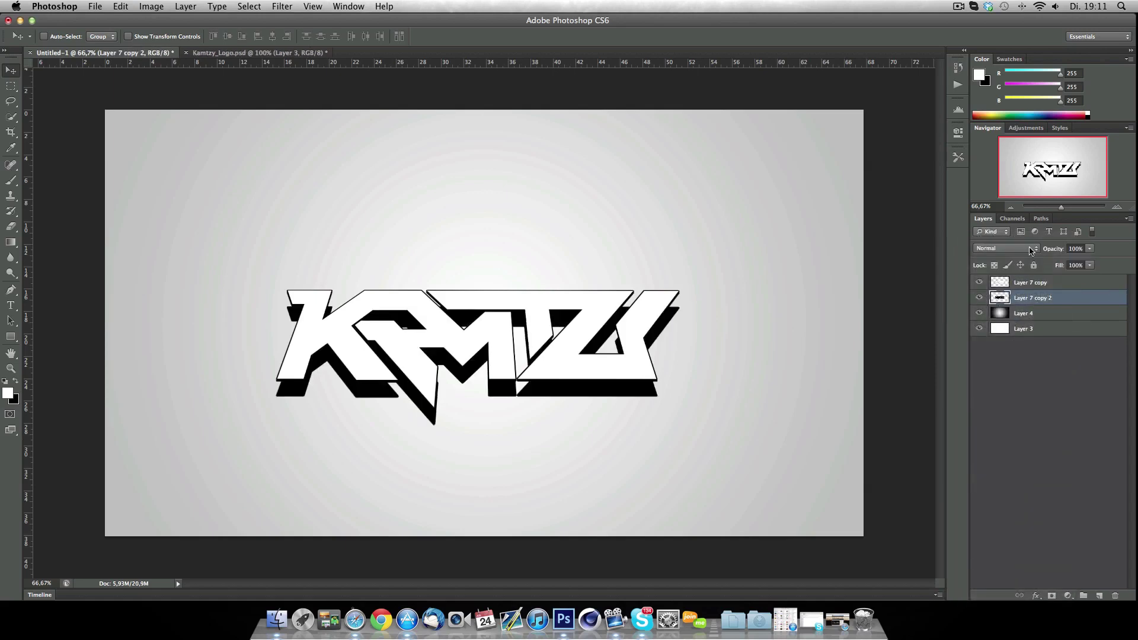
Zoom to 200% and marquee-select a small rectangle at the Z's top-right corner
click(1119, 208)
click(1119, 208)
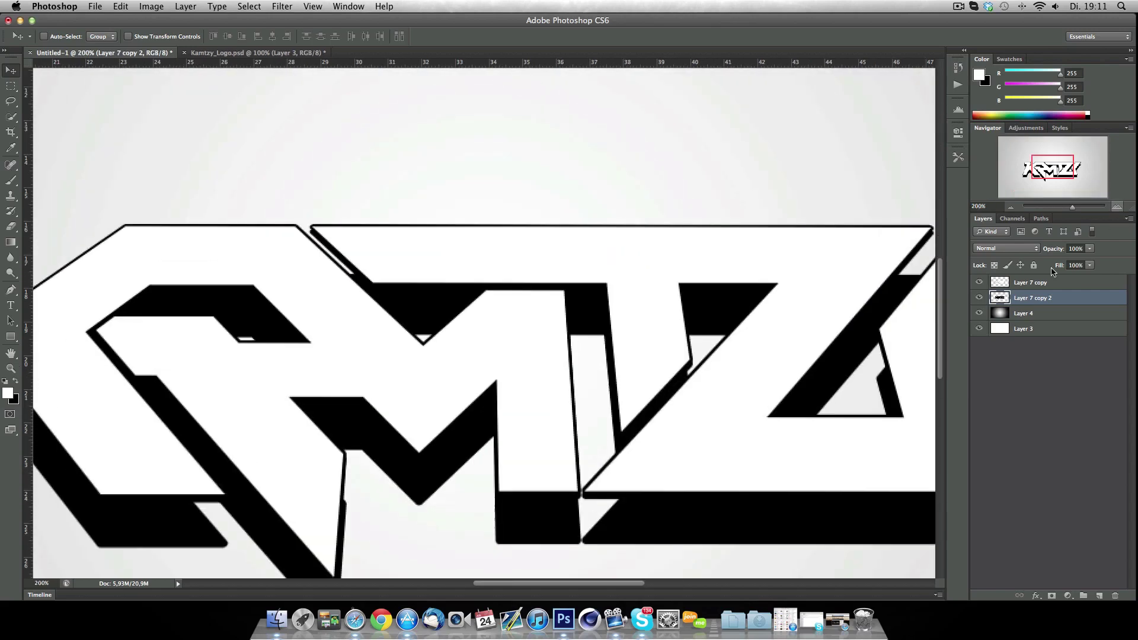
drag(617, 584, 697, 584)
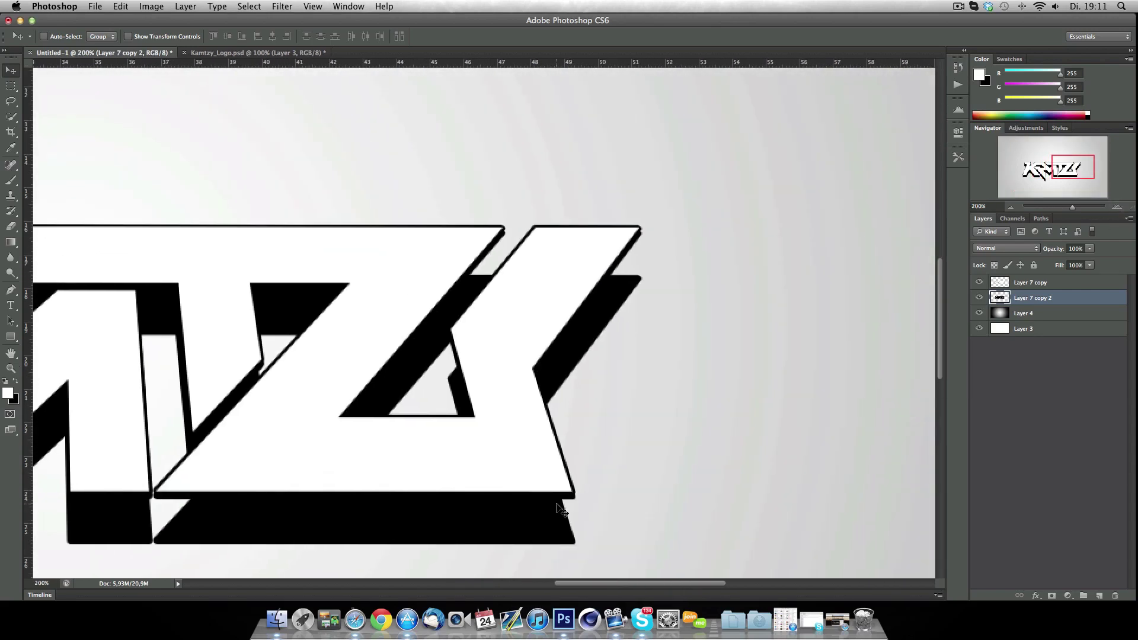
click(11, 86)
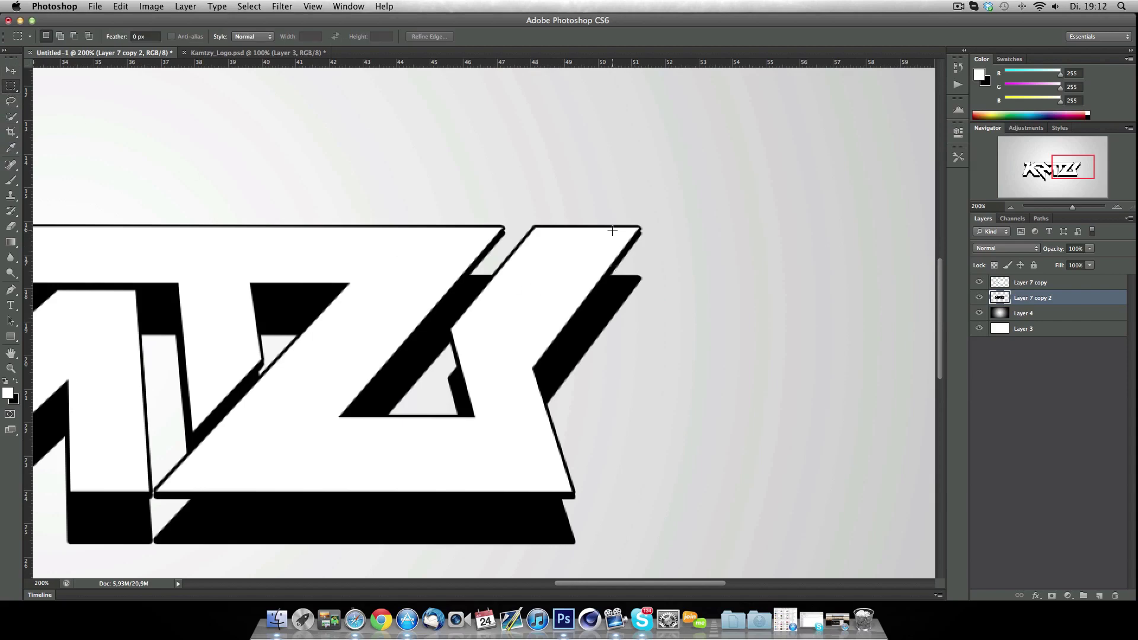
drag(608, 226, 641, 278)
Fill the corner selection with black on a new Layer 5, then deselect
drag(11, 241, 57, 256)
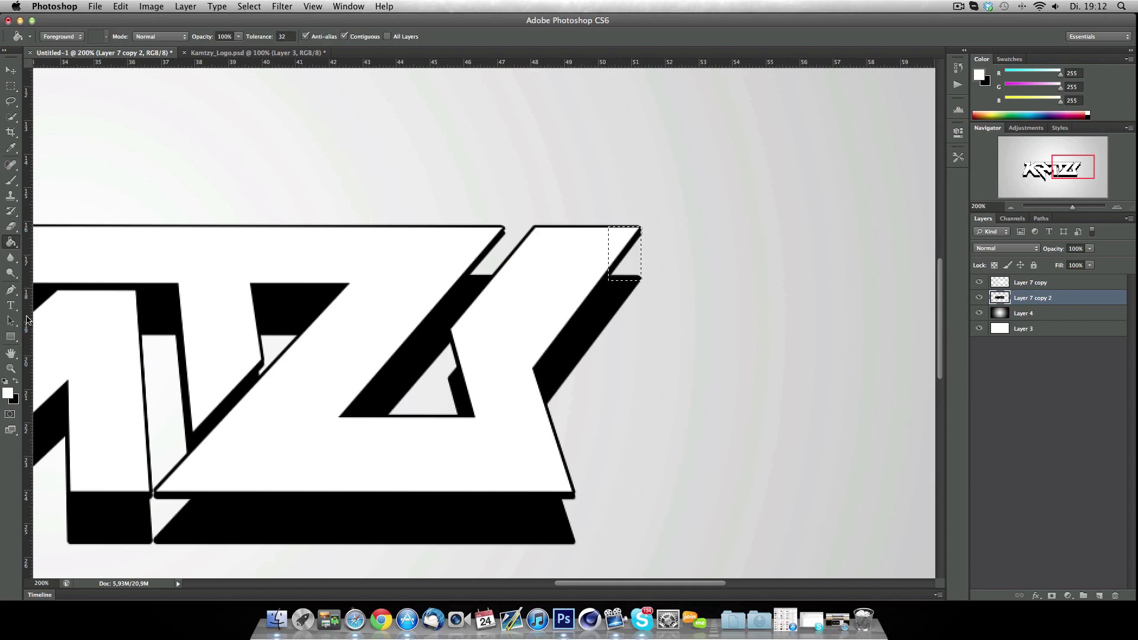
click(5, 381)
click(632, 265)
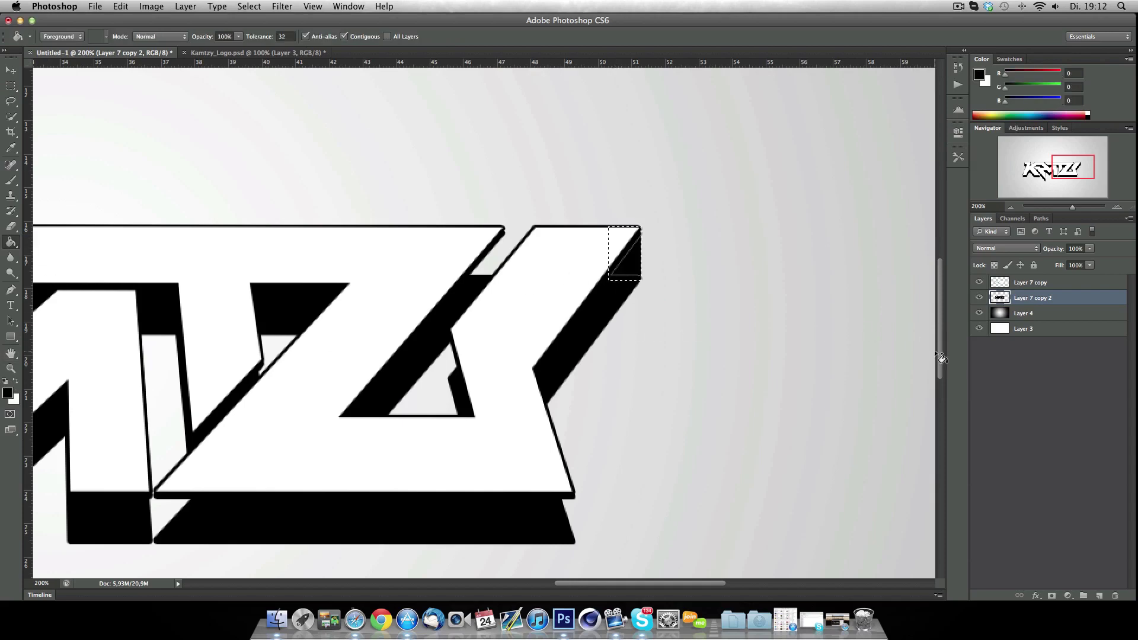
key(super+z)
click(1098, 595)
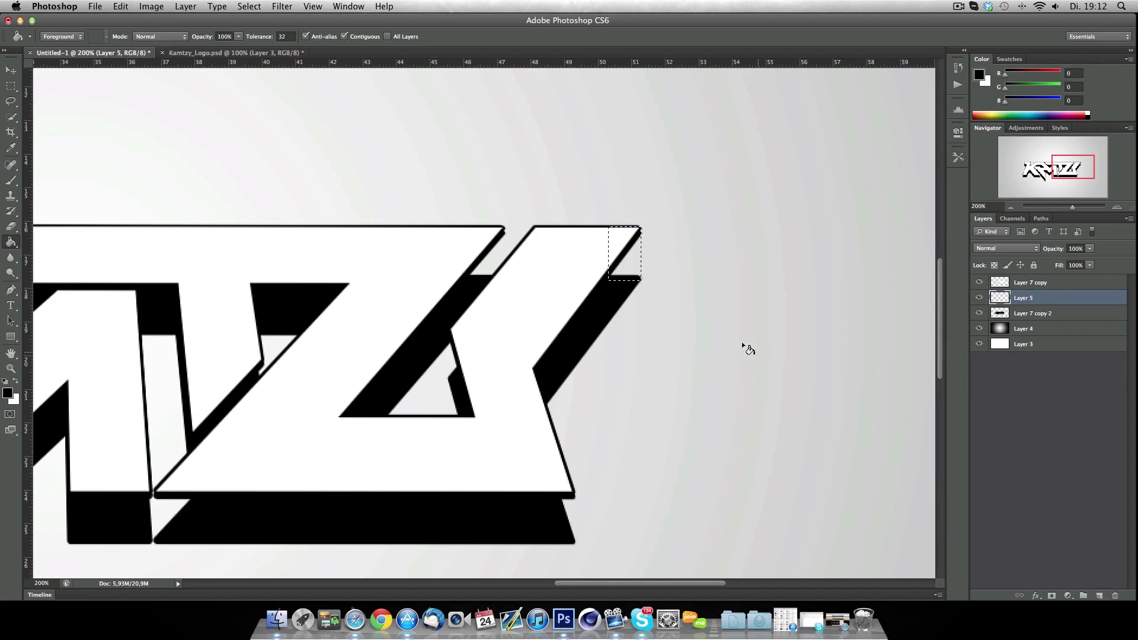
click(630, 254)
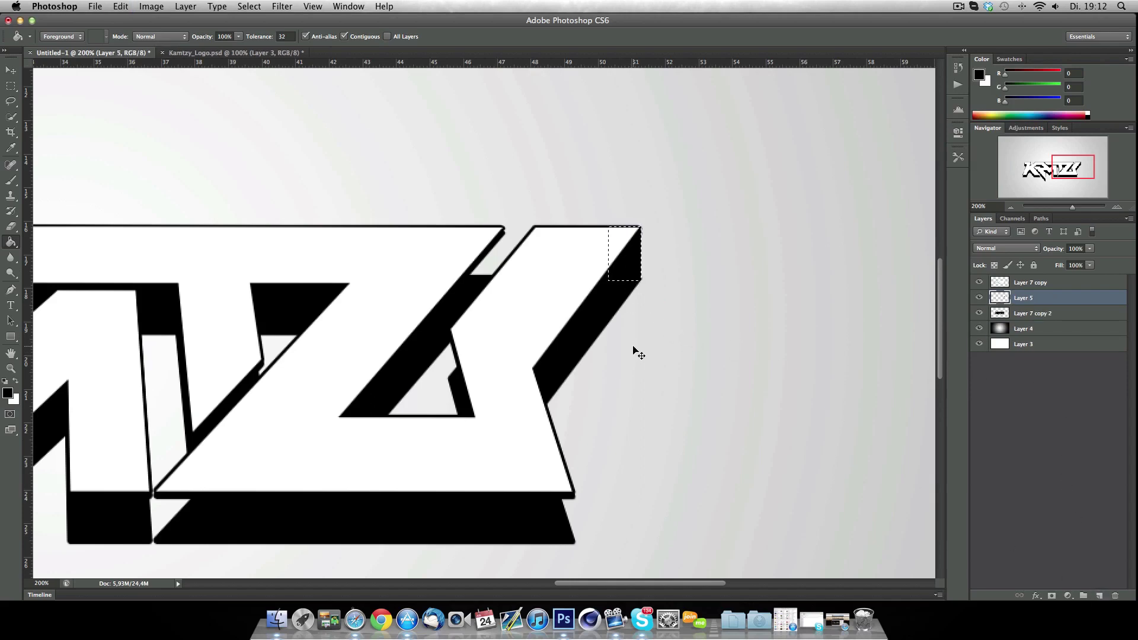
key(super+d)
Duplicate the black block layer and move the copy down-left along the Z
key(v)
mouse_move(1065, 301)
mouse_down()
mouse_move(1081, 588)
mouse_move(1097, 595)
mouse_up()
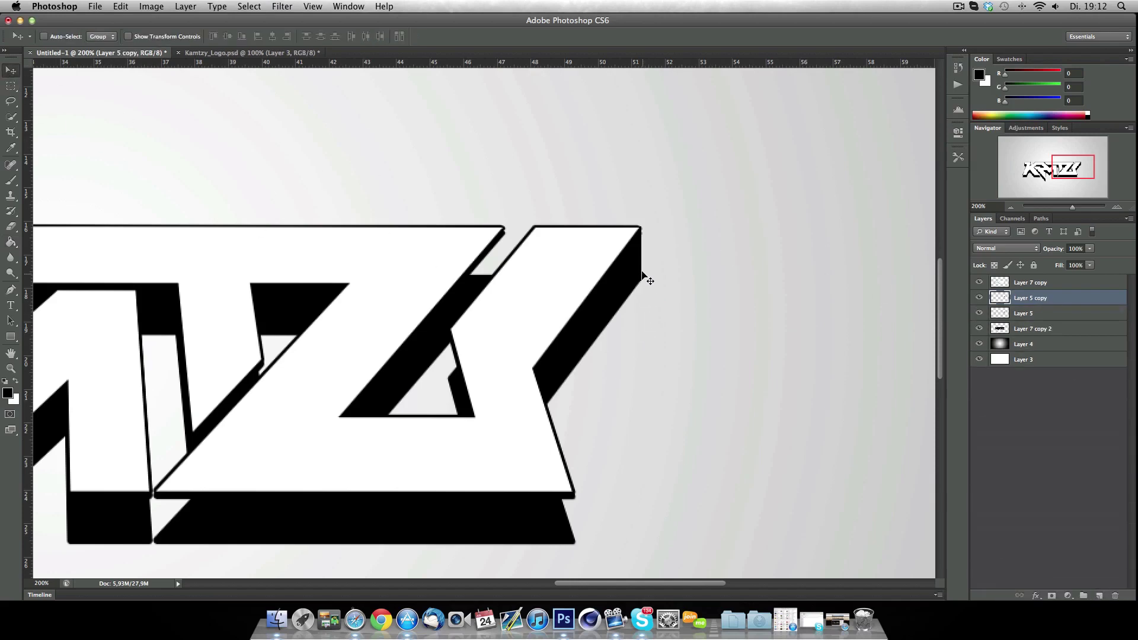
drag(636, 264, 569, 529)
scroll(663, 521, up, 1)
scroll(664, 522, right, 1)
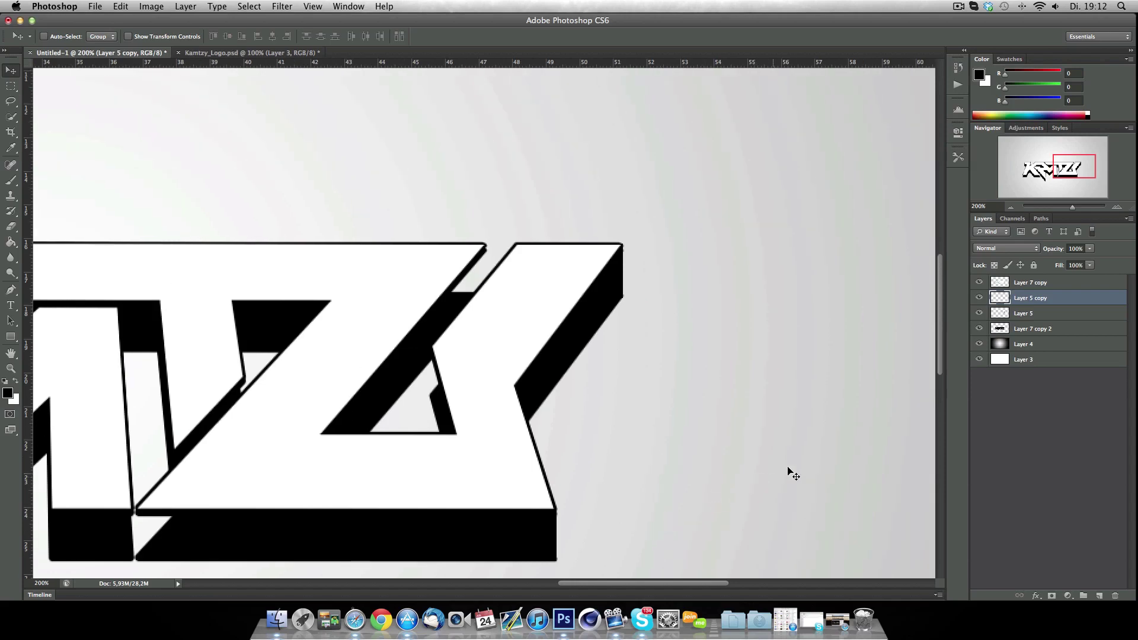
Add more black block copies positioned along the Z's edge, then zoom to 100%
drag(1043, 298, 1098, 594)
drag(527, 499, 432, 334)
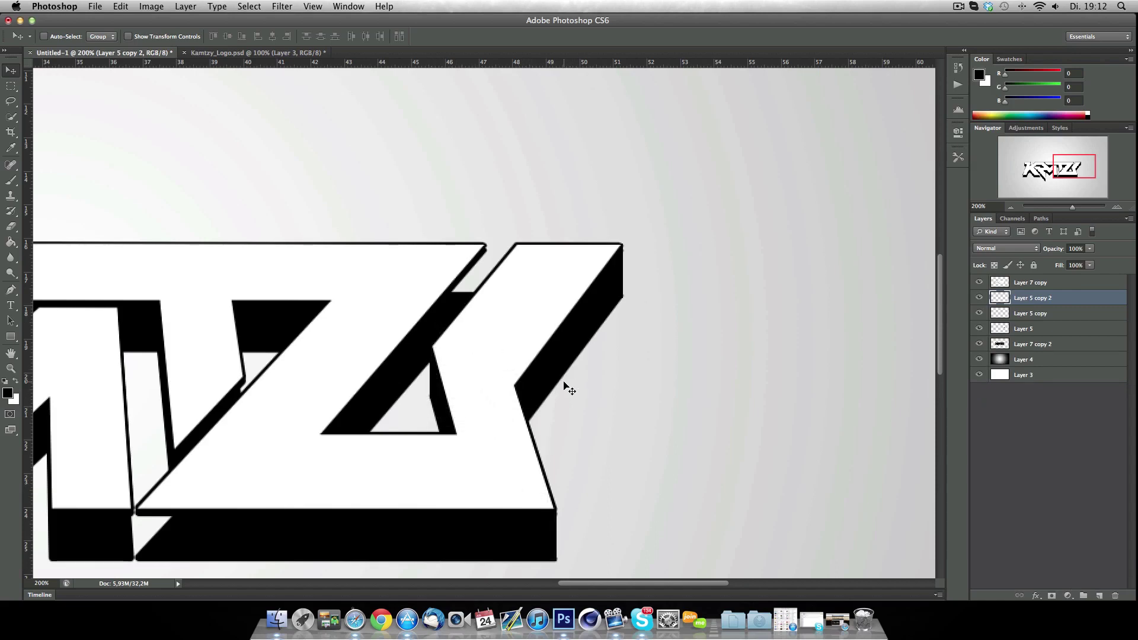
drag(1034, 297, 1100, 593)
drag(474, 359, 497, 268)
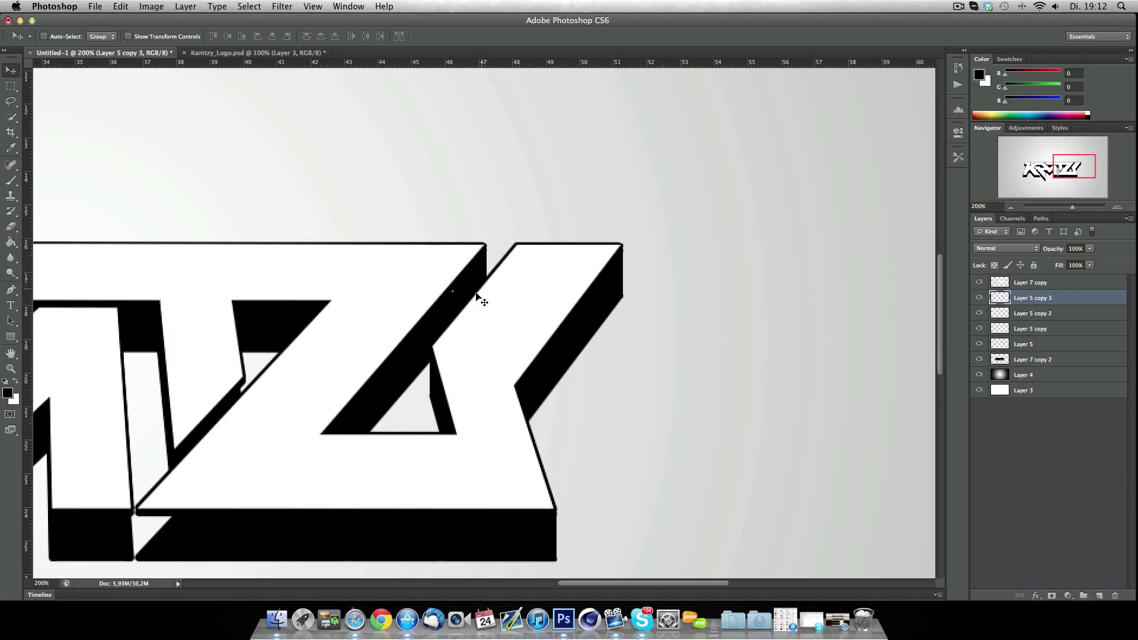
drag(1043, 298, 1100, 594)
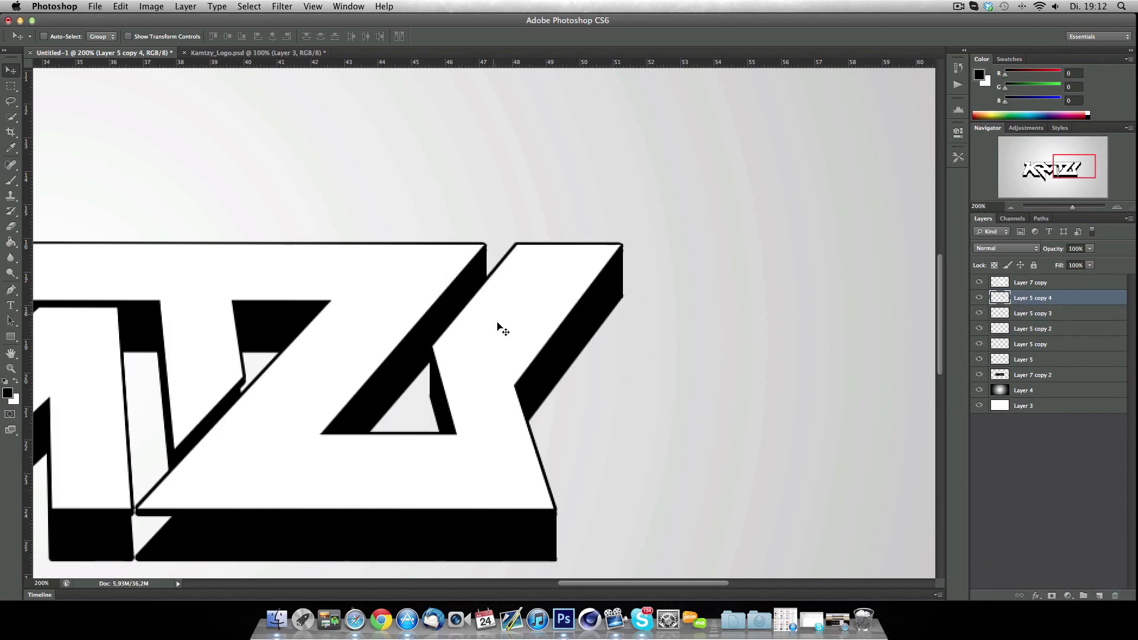
click(1012, 207)
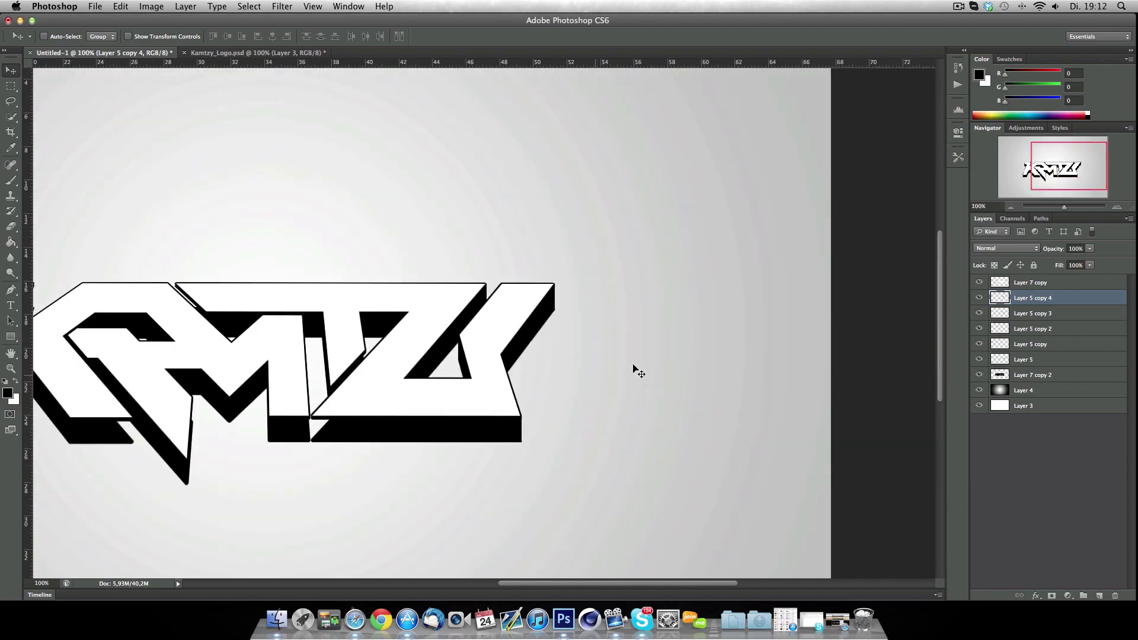
Delete the black block layers Layer 5 through Layer 5 copy 4 and zoom out
shift+click(1019, 359)
key(BackSpace)
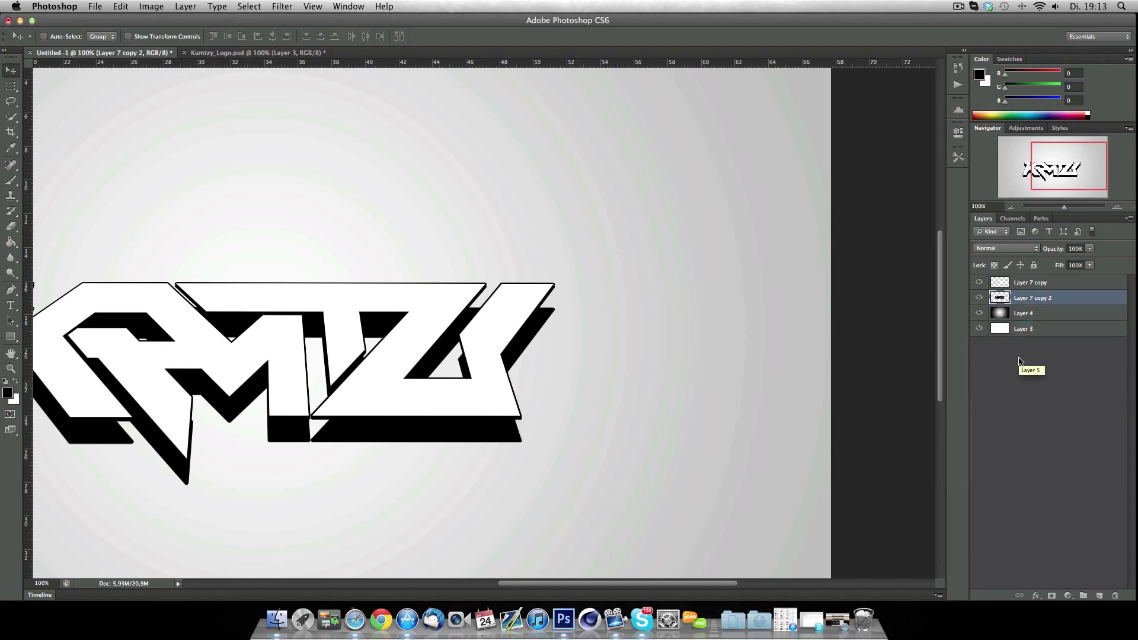
click(1009, 207)
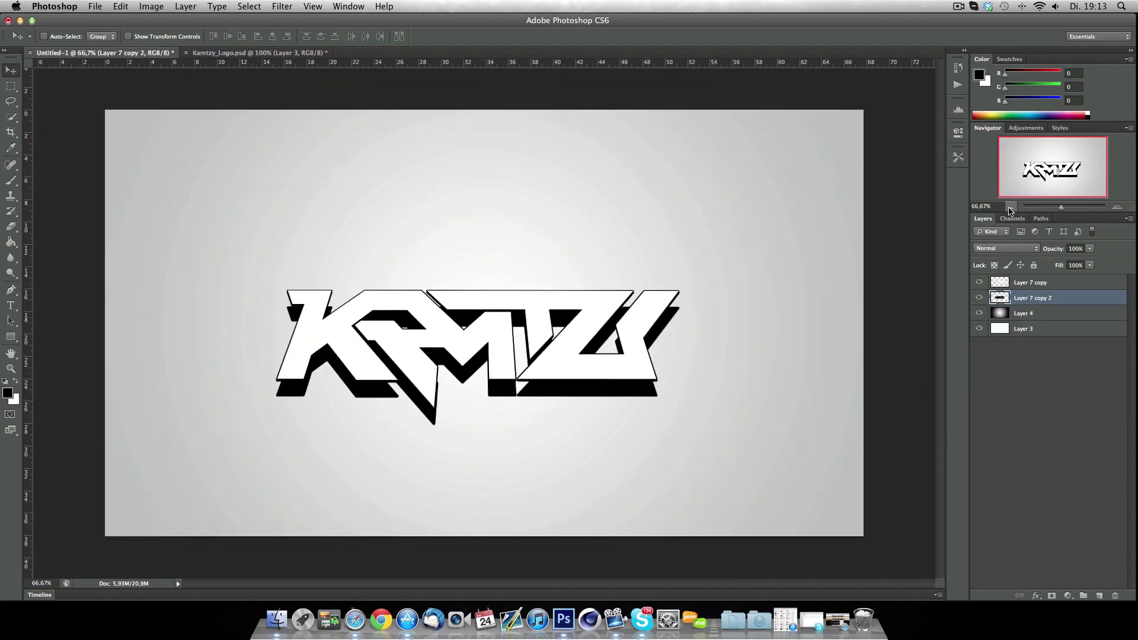
Duplicate the shadowed logo layer Layer 7 copy 2 three times
drag(1073, 298, 1099, 595)
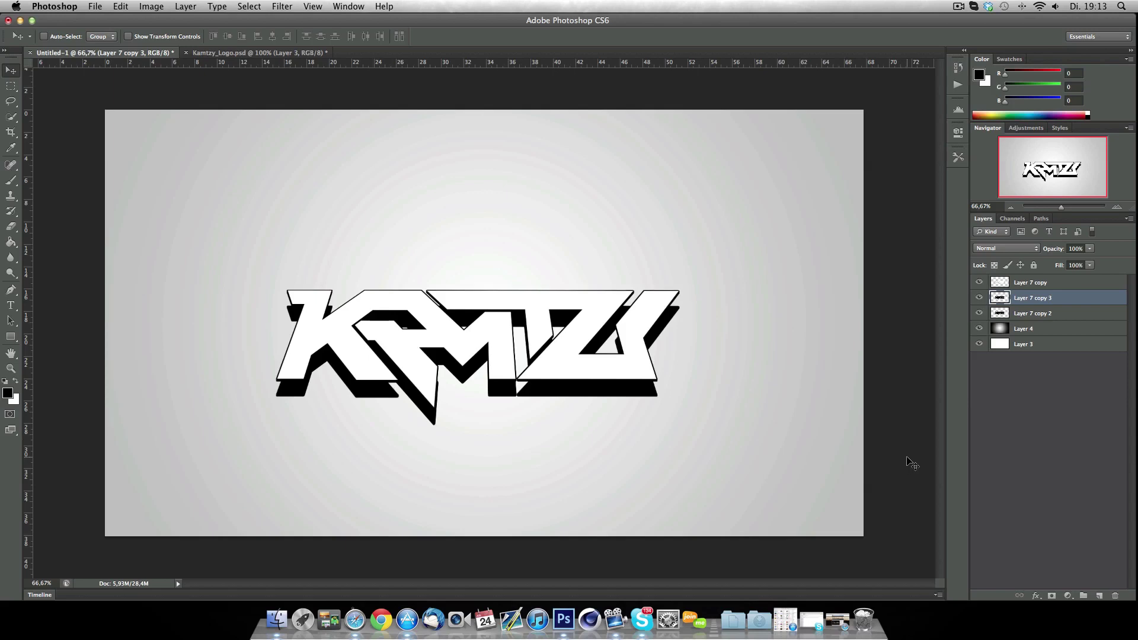
drag(1075, 299, 1099, 595)
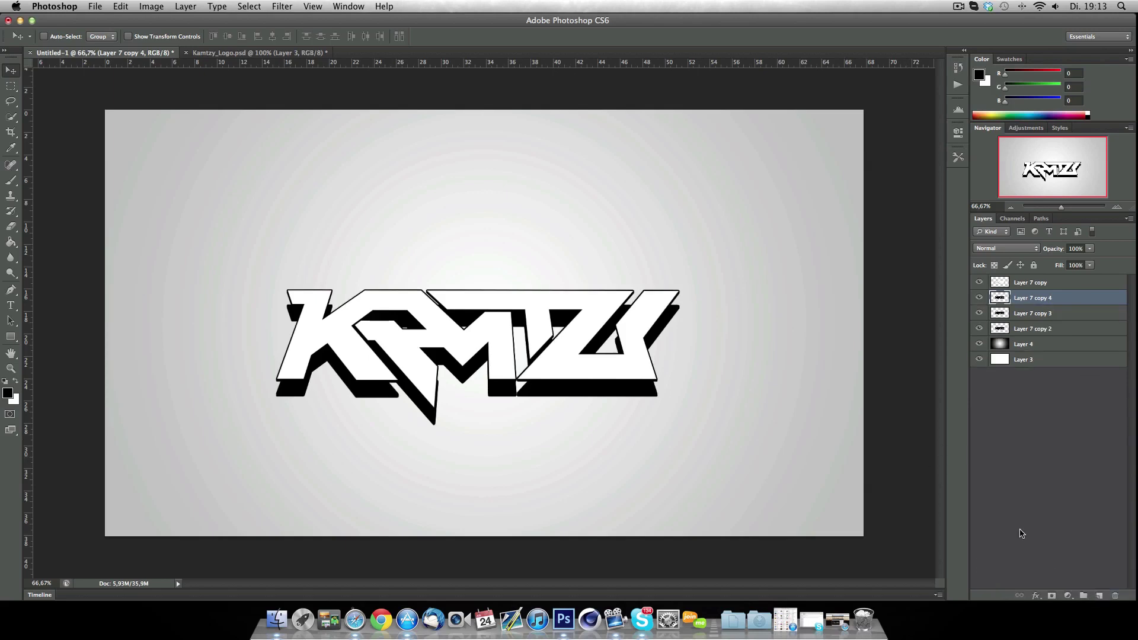
drag(1073, 300, 1099, 595)
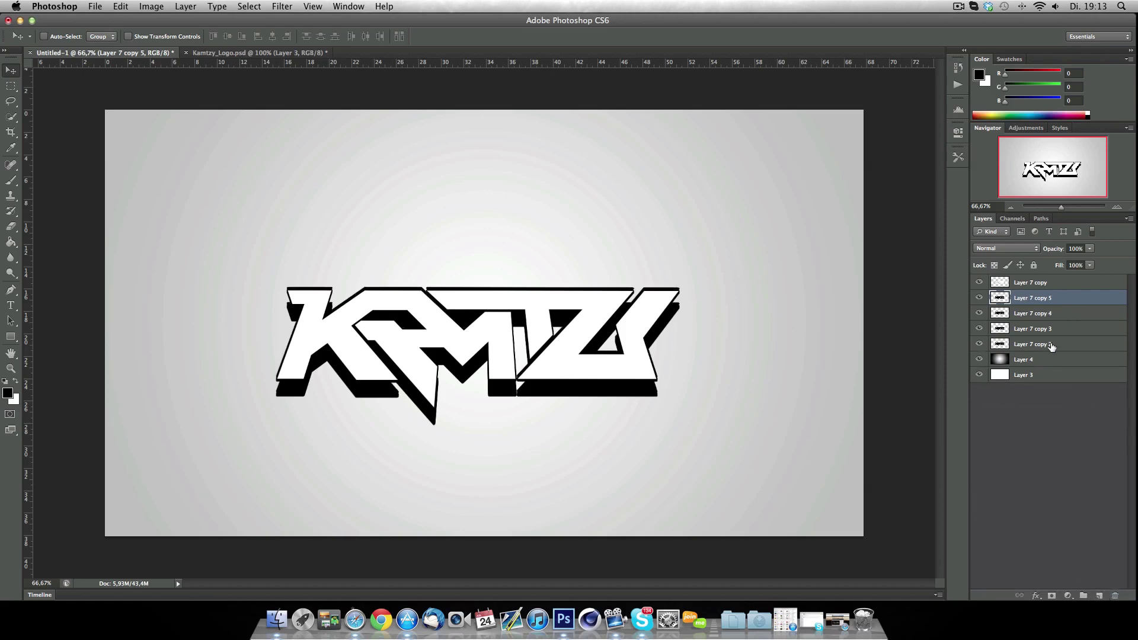
Delete the four stacked logo copies, Layer 7 copy 2 through copy 5
super+click(1051, 346)
shift+click(1057, 300)
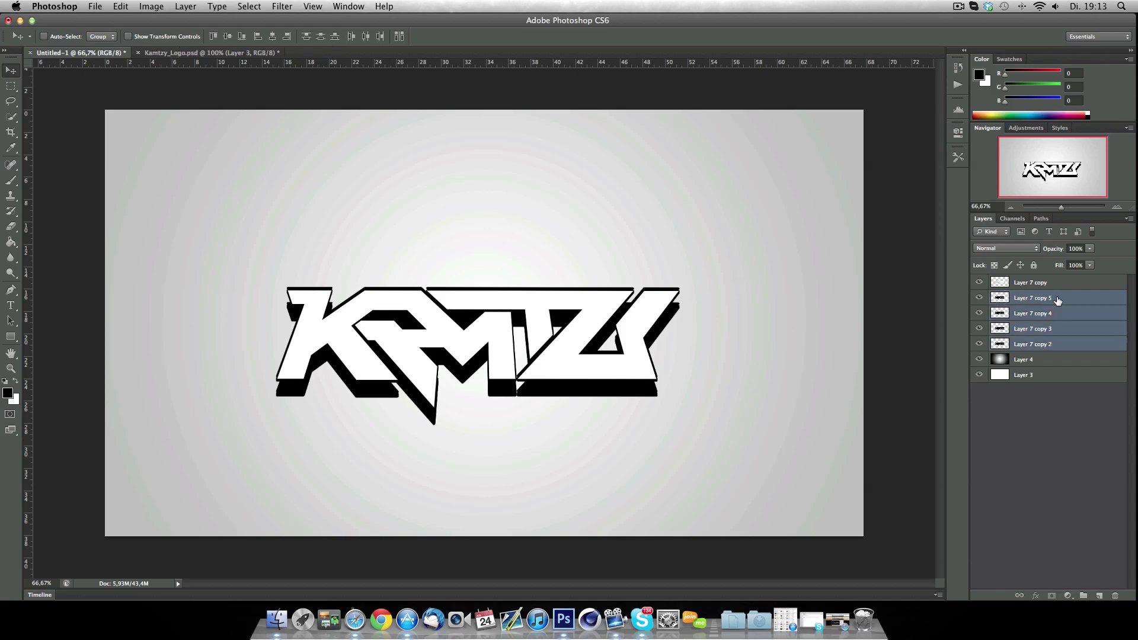
key(Delete)
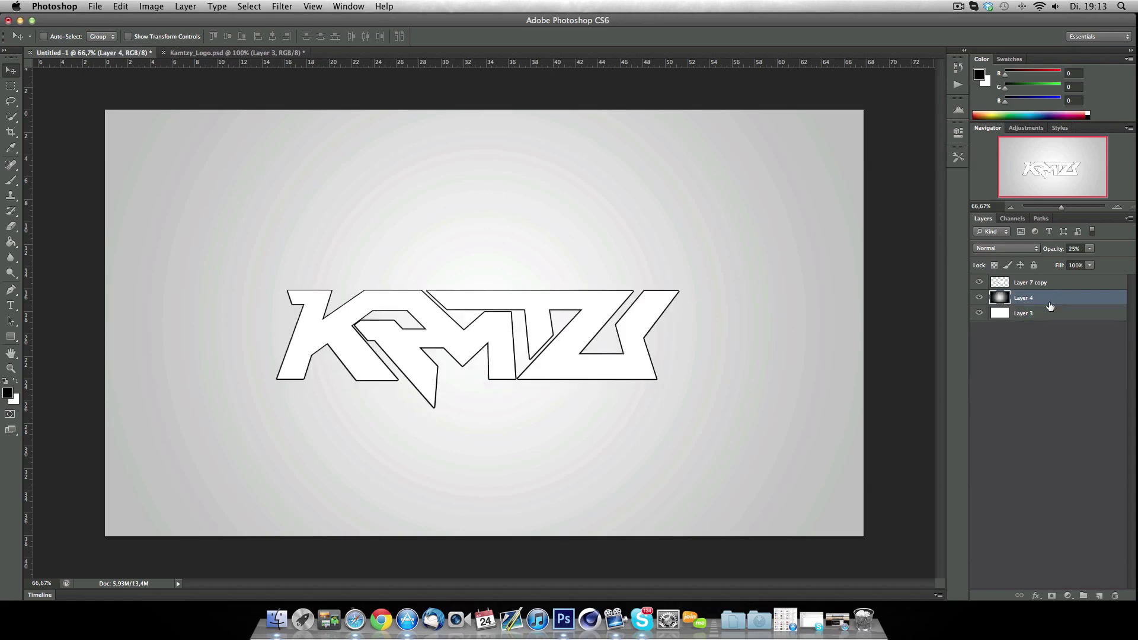
Duplicate the white logo layer and give the lower copy a black Color Overlay
drag(1055, 283, 1100, 594)
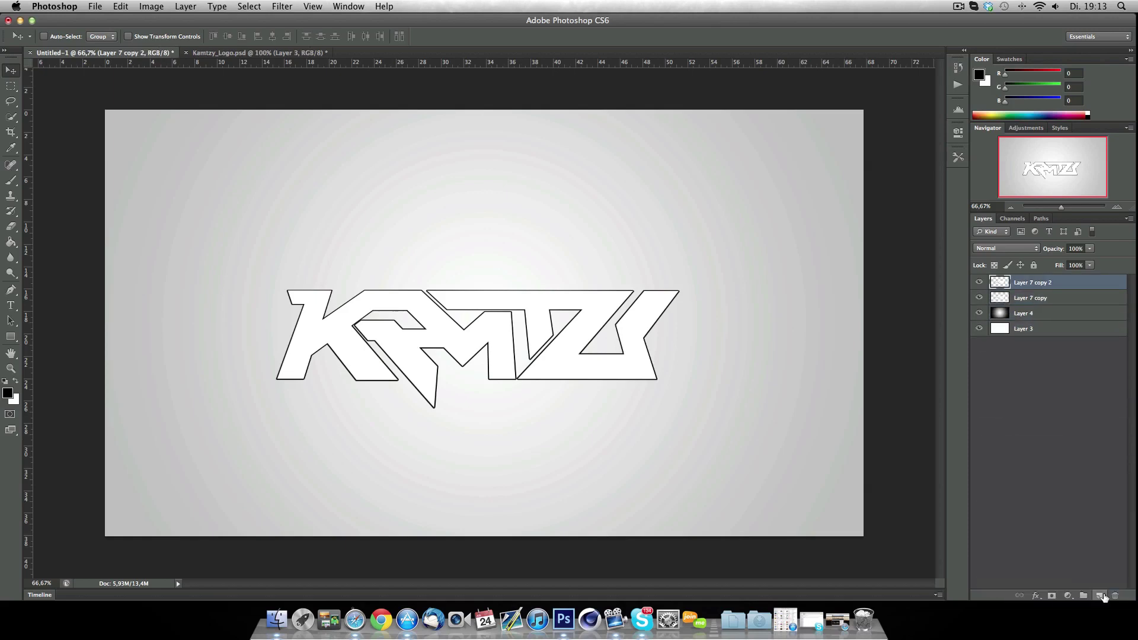
double_click(1078, 298)
click(629, 413)
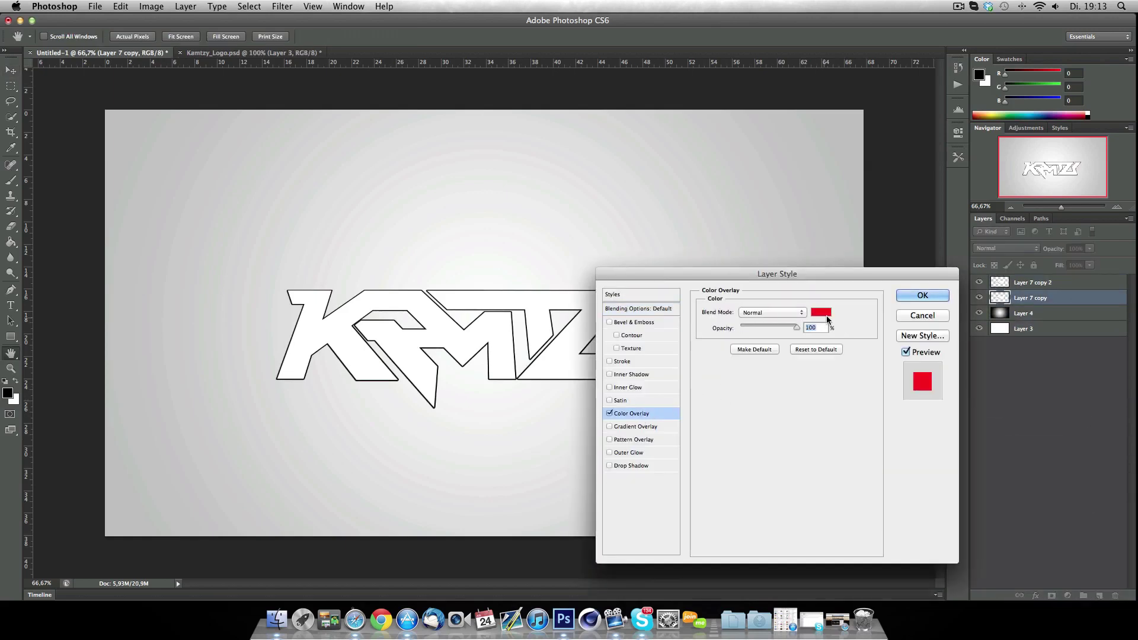
click(821, 312)
double_click(628, 321)
text(0)
key(Return)
key(Return)
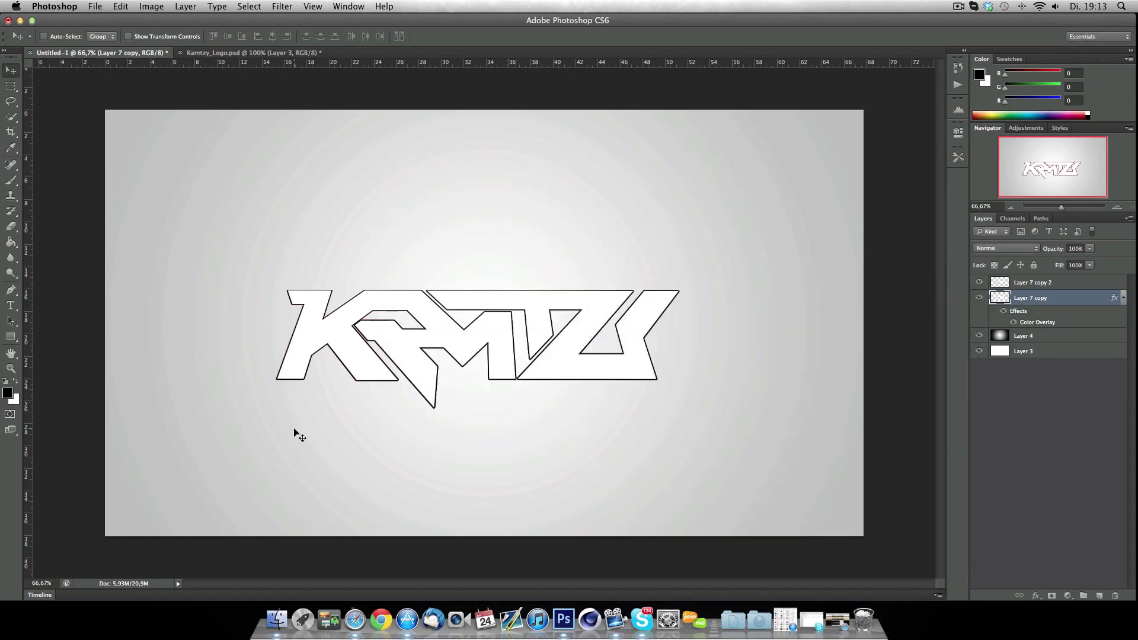
key(v)
click(1121, 298)
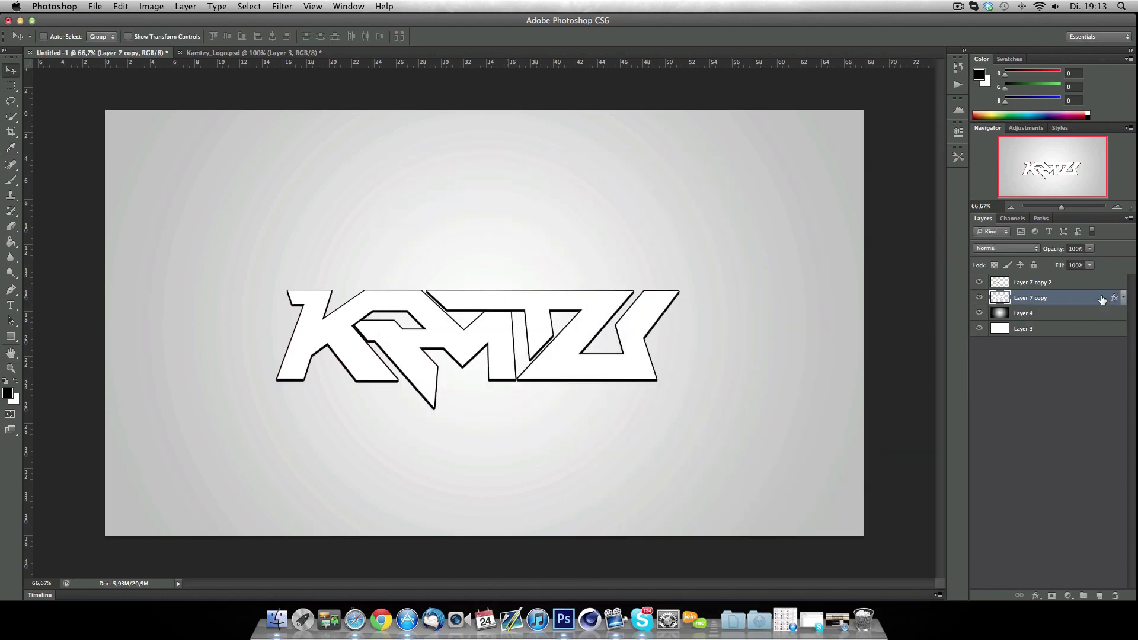
Duplicate the black-overlay logo layer and merge the pair into one shadow layer
drag(1102, 298, 1098, 595)
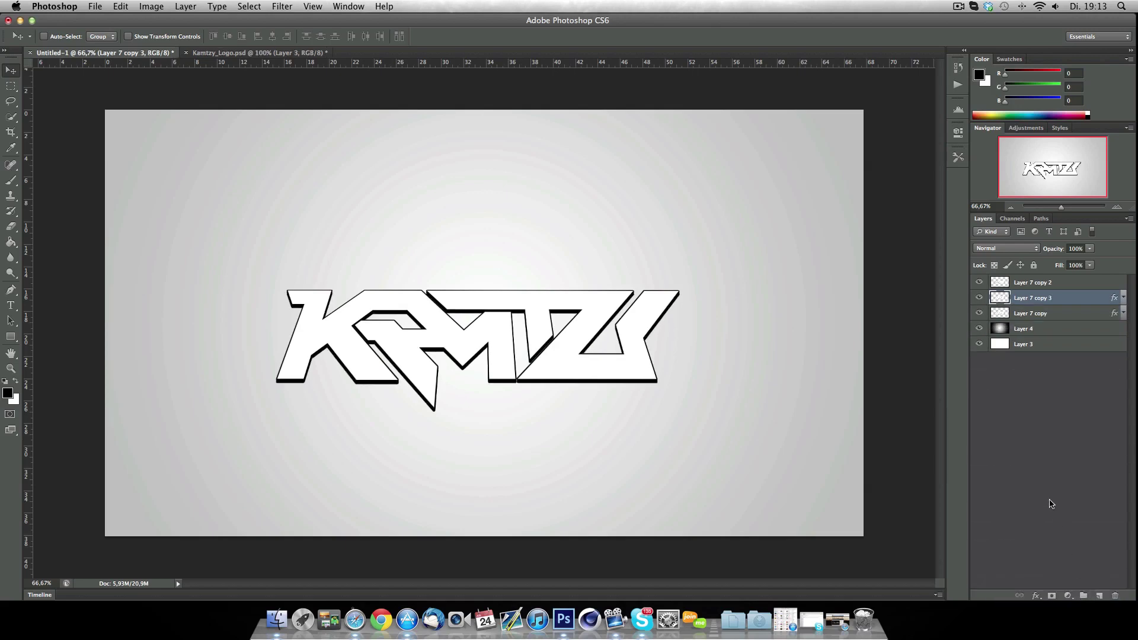
double_click(1082, 314)
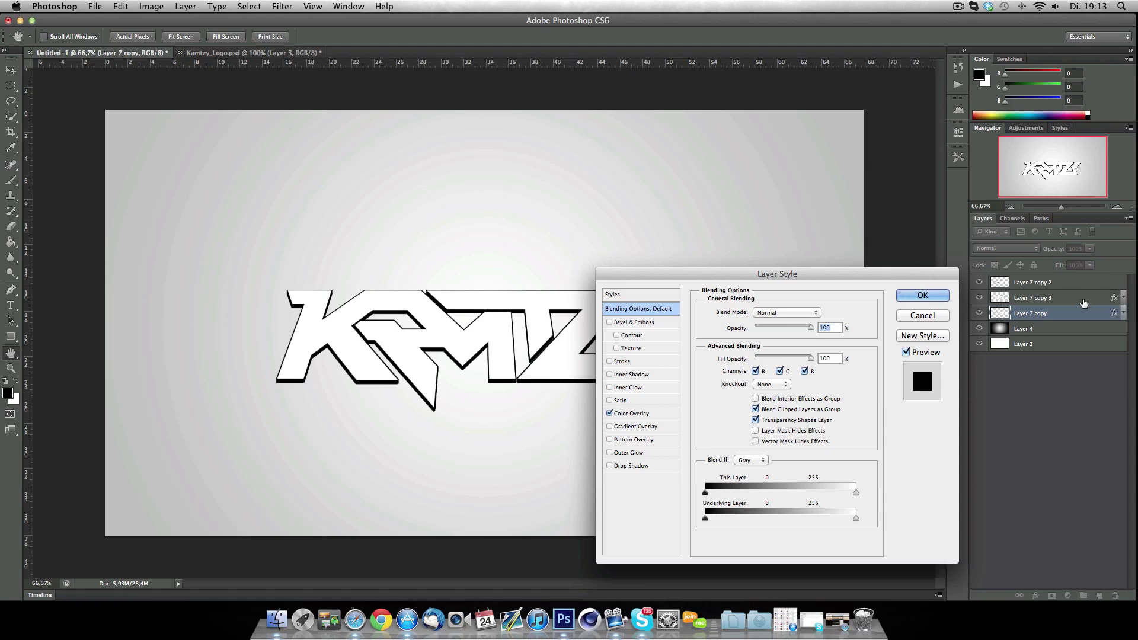
key(Return)
shift+click(1071, 300)
right_click(1071, 301)
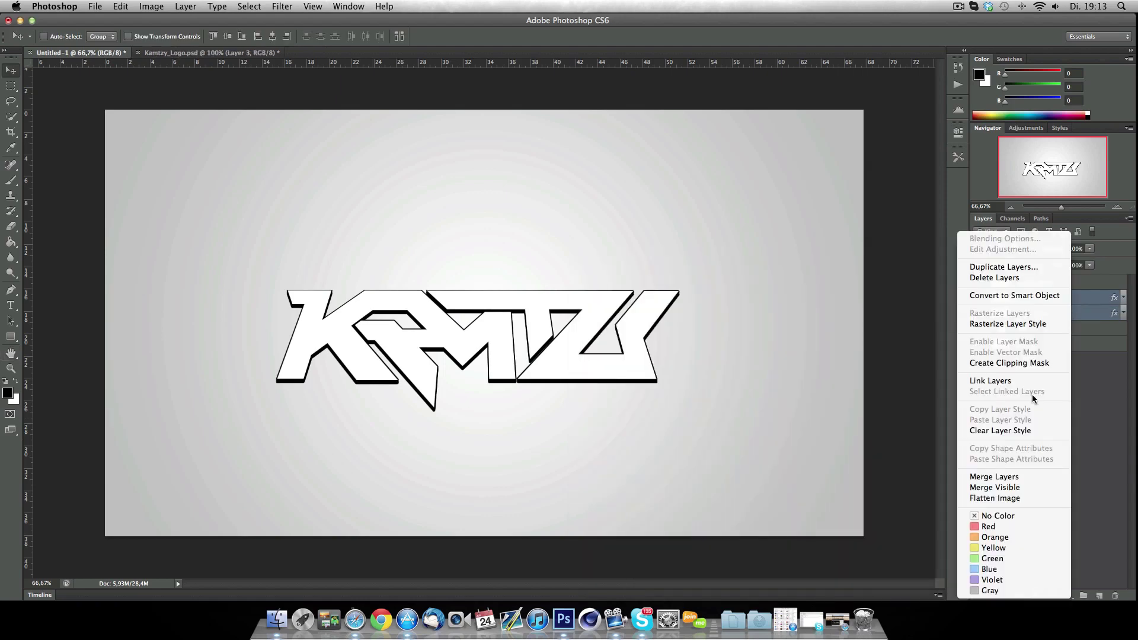
click(1017, 477)
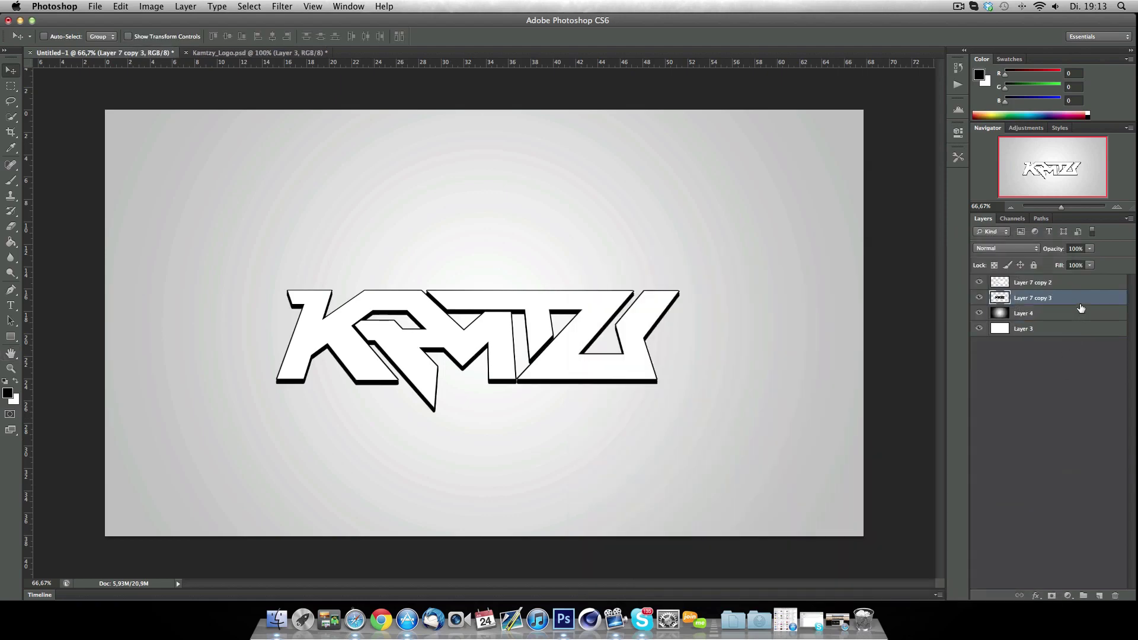
Duplicate and merge the shadow layer twice more, nudging the second copy down
drag(1082, 306, 1099, 595)
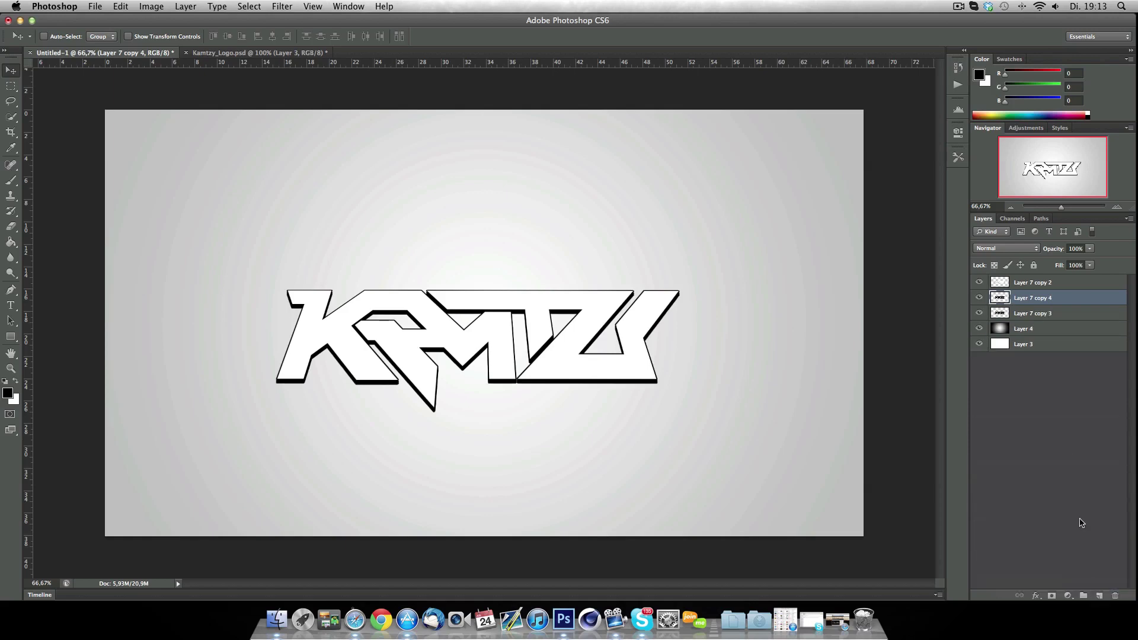
shift+click(1080, 314)
right_click(1080, 315)
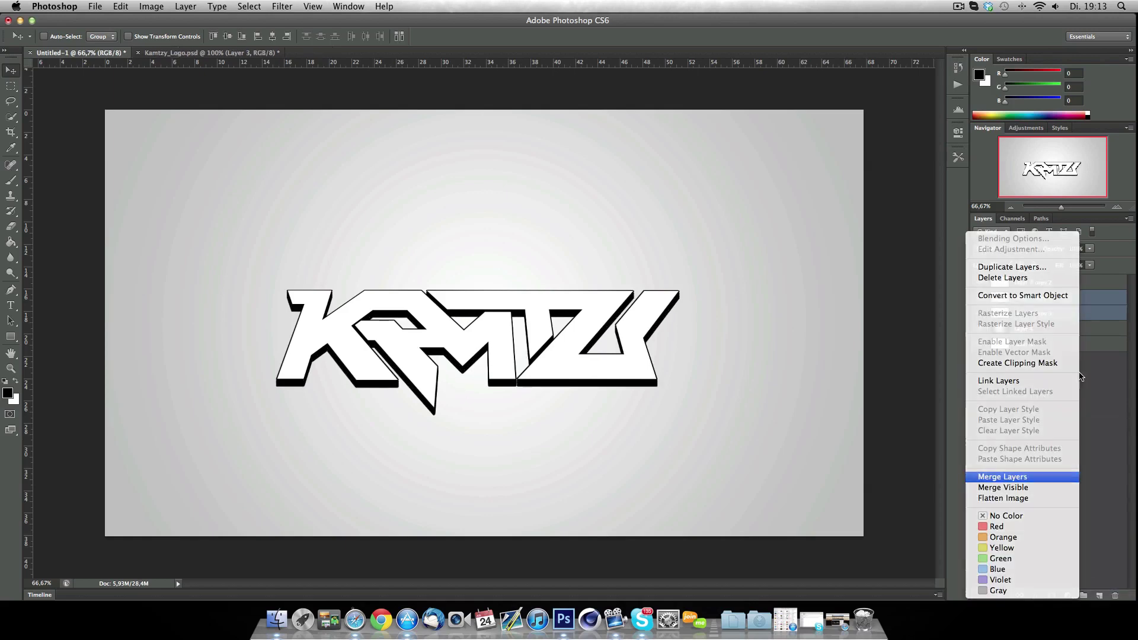
key(Return)
drag(1095, 299, 1099, 595)
key(Down)
key(Down)
key(Down)
key(Down)
key(Down)
key(Down)
key(Down)
key(Down)
key(Down)
key(Down)
key(Down)
key(Down)
key(Down)
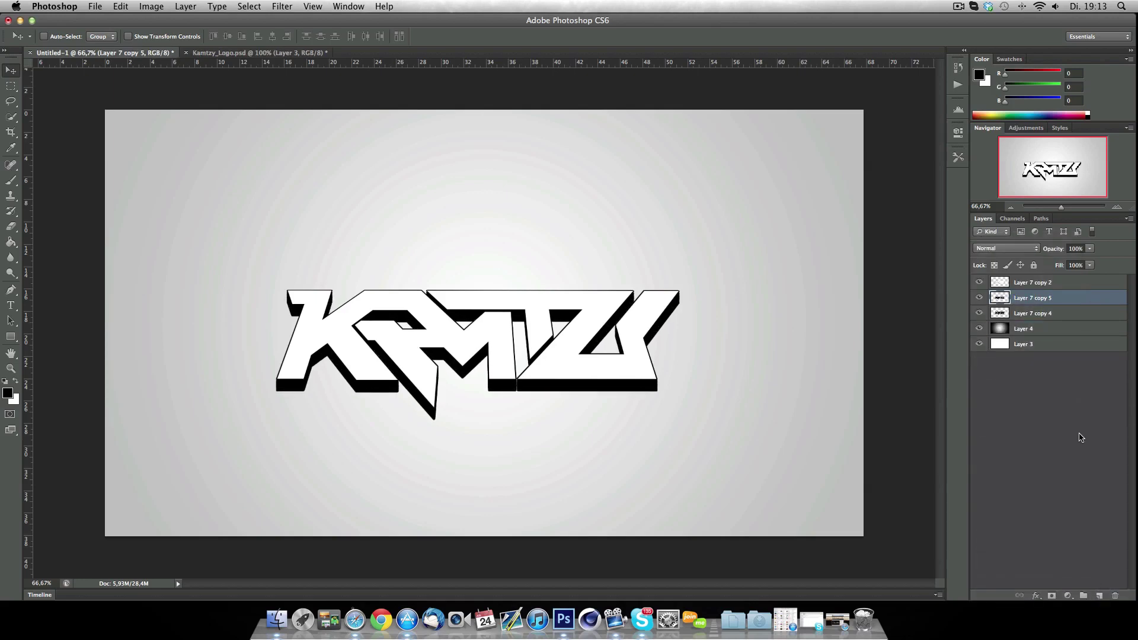
shift+click(1056, 314)
right_click(1055, 314)
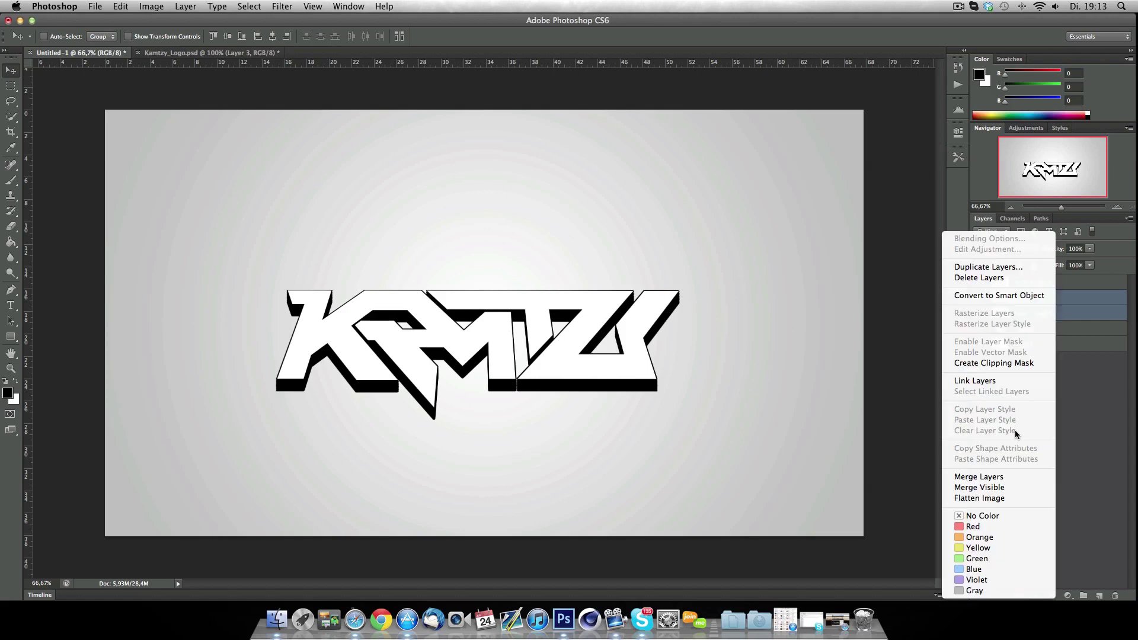
click(980, 476)
Duplicate the shadow again, nudge it down three times, and select it with Layer 7 copy 5
drag(1086, 298, 1098, 595)
key(Down)
key(Down)
key(Down)
key(Down)
key(Down)
key(Down)
key(Down)
key(Down)
key(Down)
key(Down)
key(Down)
key(Down)
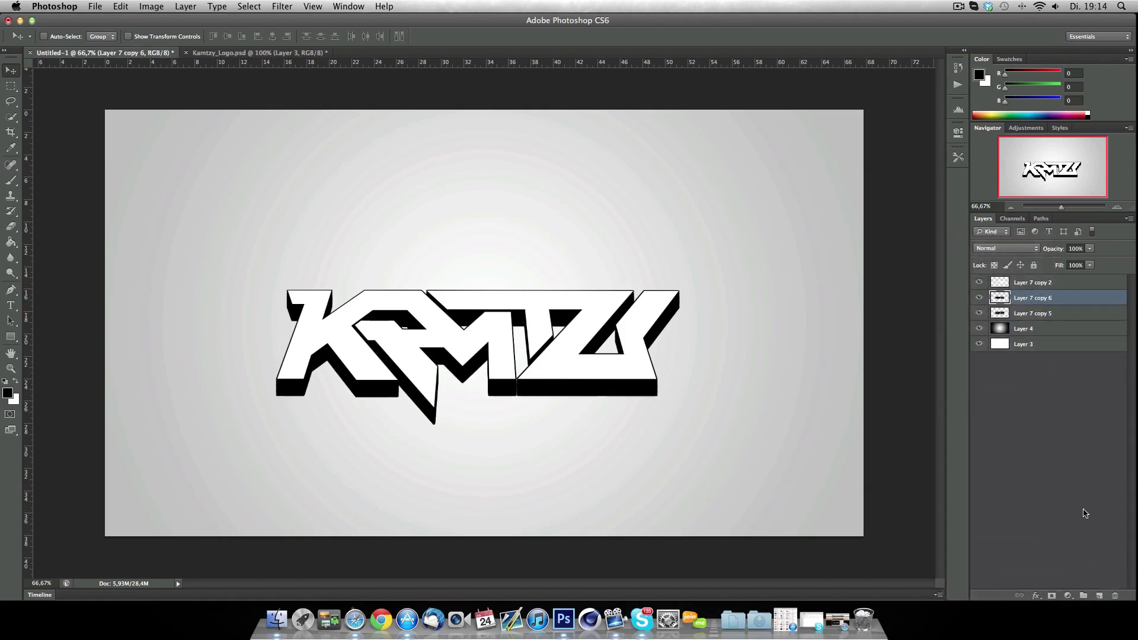
key(Down)
key(Down)
key(Down)
key(Down)
key(Down)
key(Down)
key(Down)
key(Down)
key(Down)
key(Down)
key(Down)
key(Down)
key(Down)
key(Down)
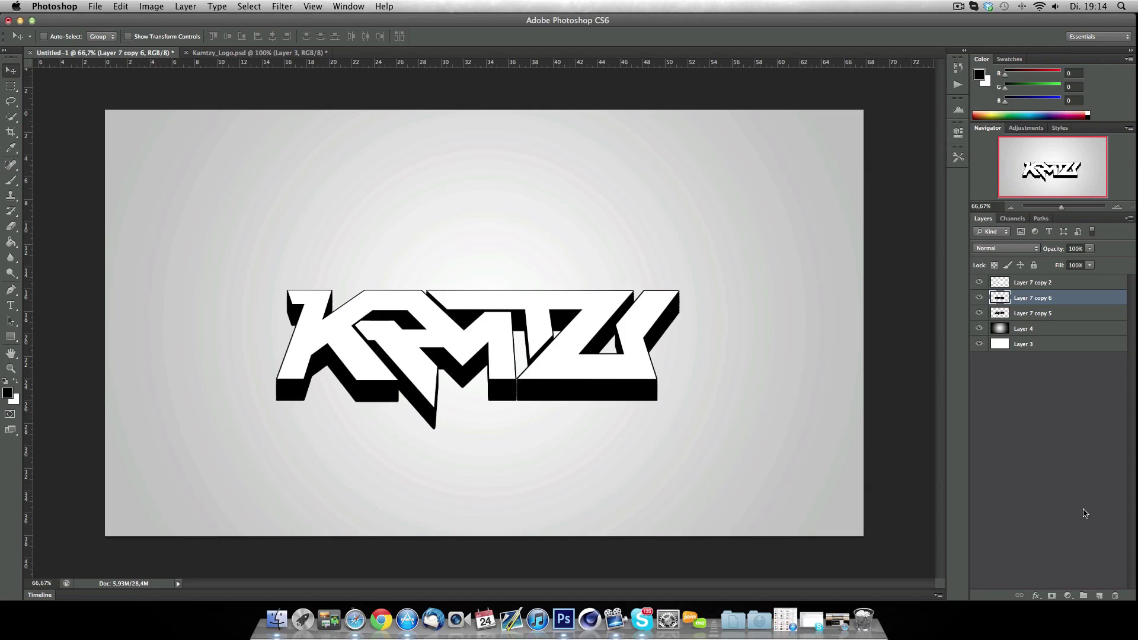
key(Down)
key(Down)
key(Down)
key(Down)
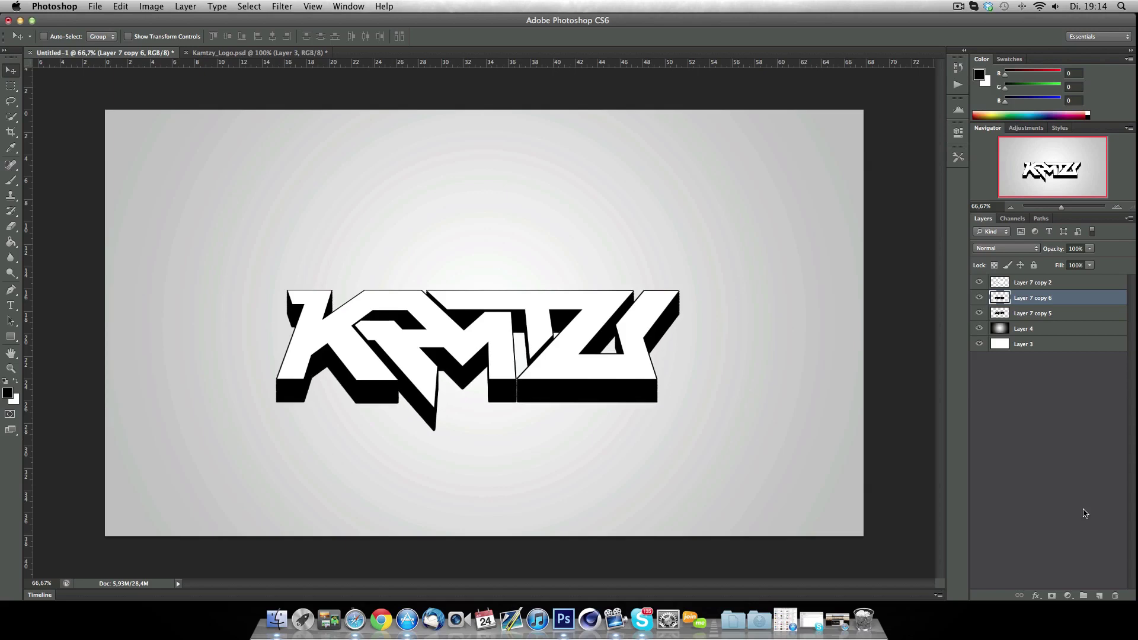
shift+click(1061, 314)
right_click(1061, 314)
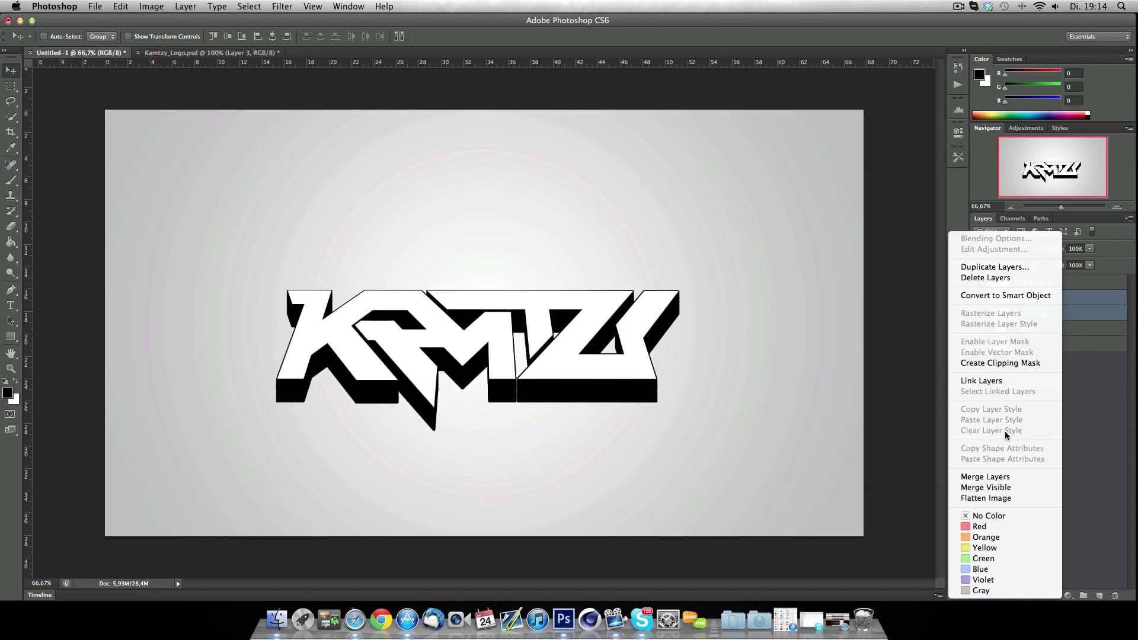
Merge the shadow layers into one, then select only the lettering layer Layer 7 copy 2
click(1001, 477)
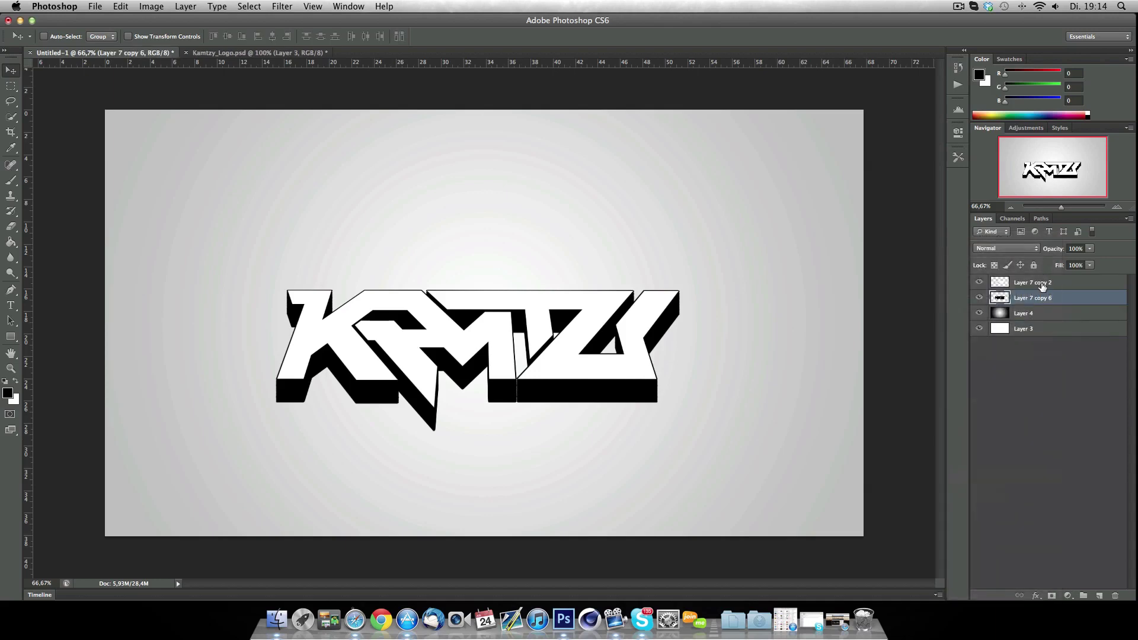
shift+click(1042, 284)
right_click(1041, 299)
click(1083, 294)
click(1080, 285)
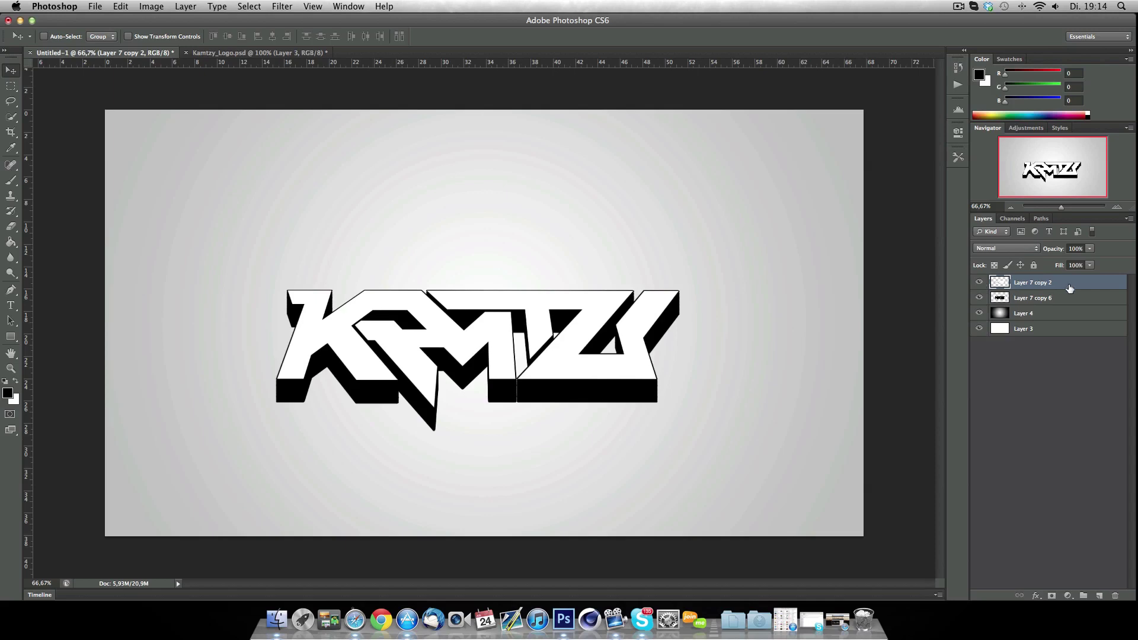
Add a Gradient Overlay at 20% opacity to the white lettering
double_click(1067, 285)
click(655, 424)
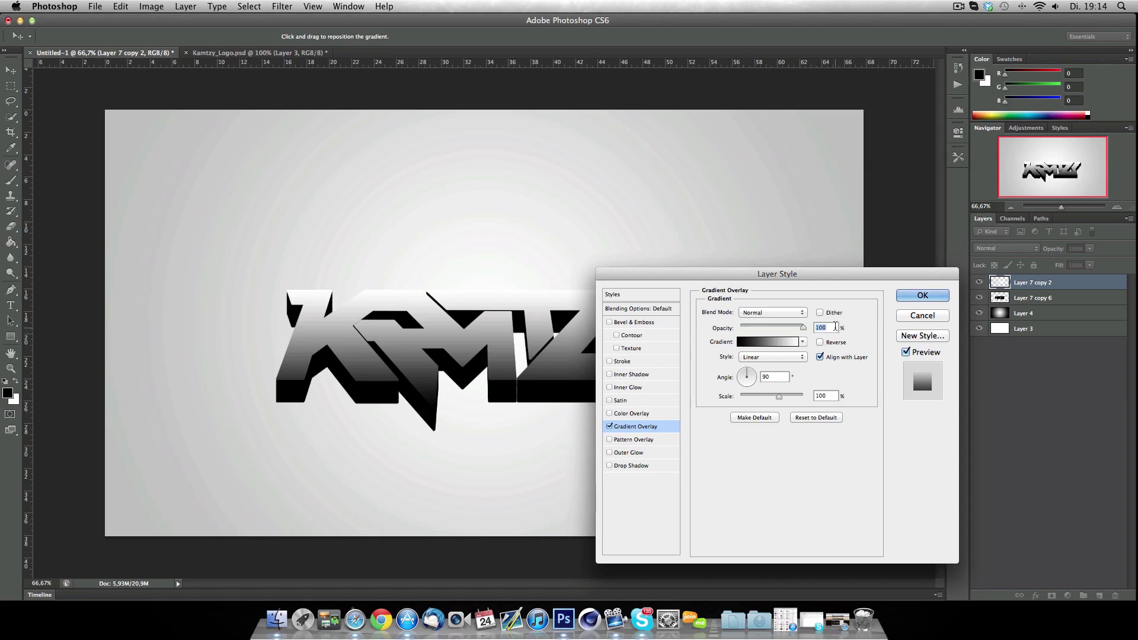
text(20)
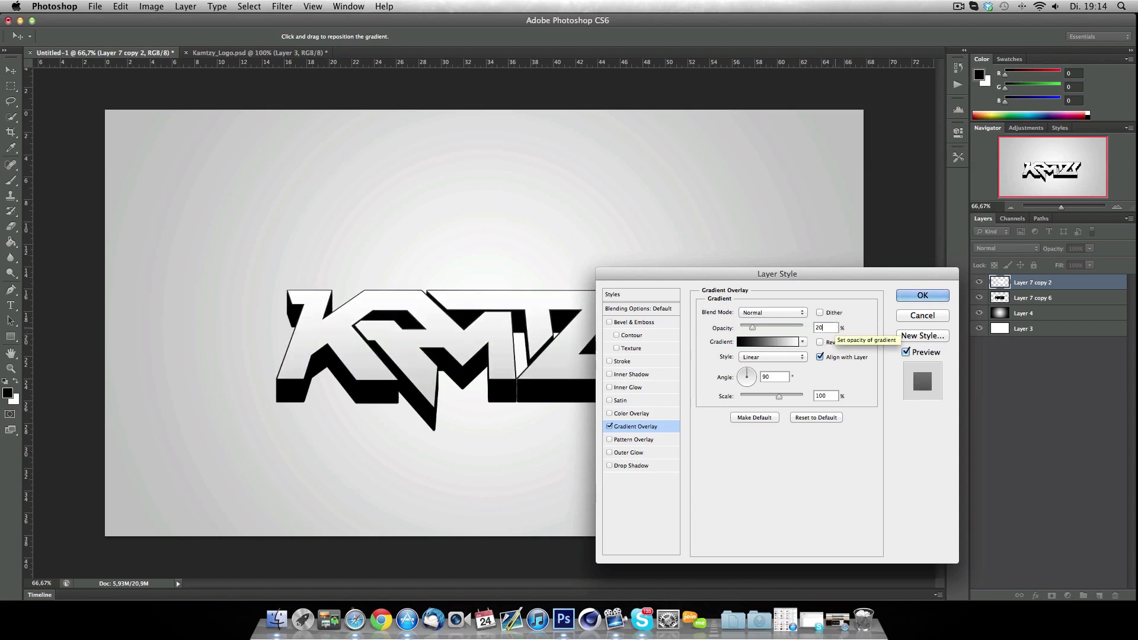
key(Return)
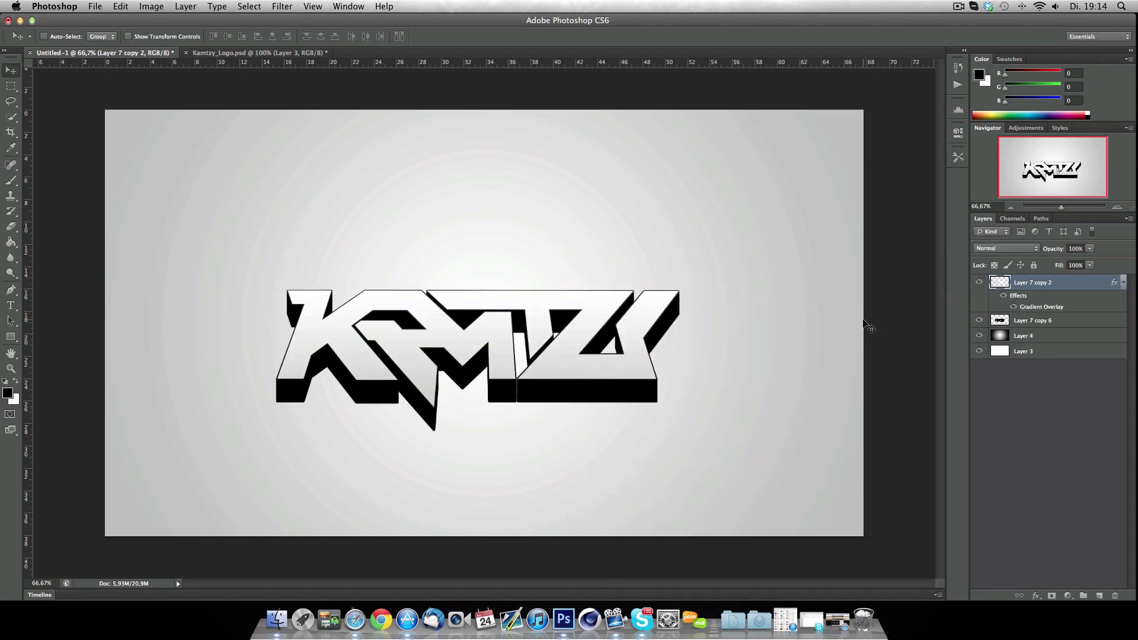
Merge the lettering with the black extrusion layer into a single Layer 7 copy 2
shift+click(1043, 320)
right_click(1048, 309)
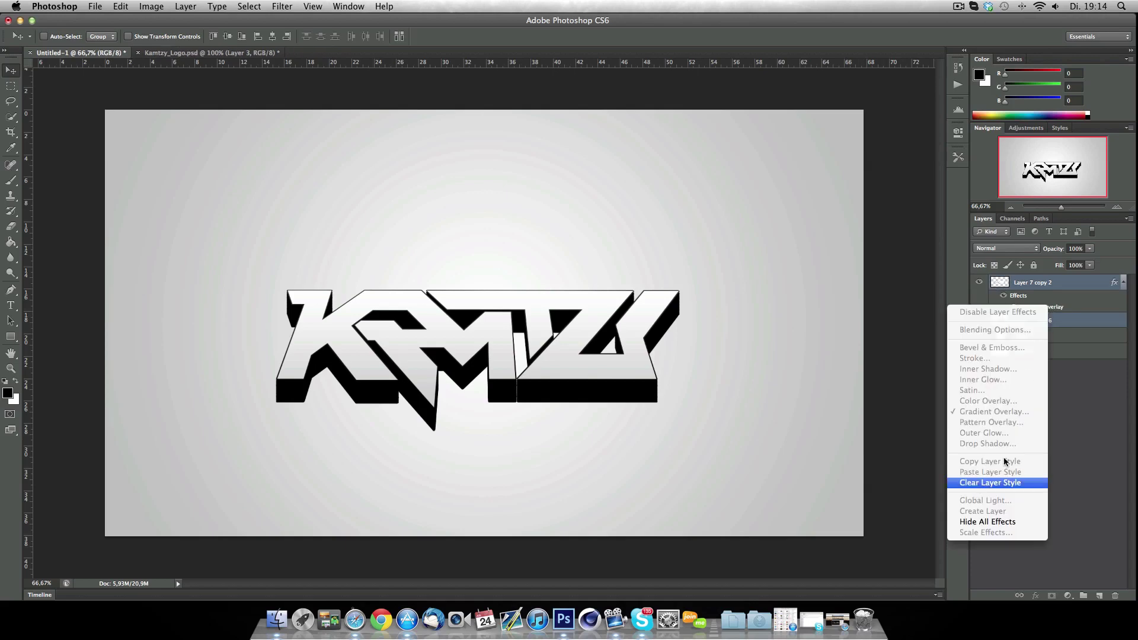
right_click(1075, 324)
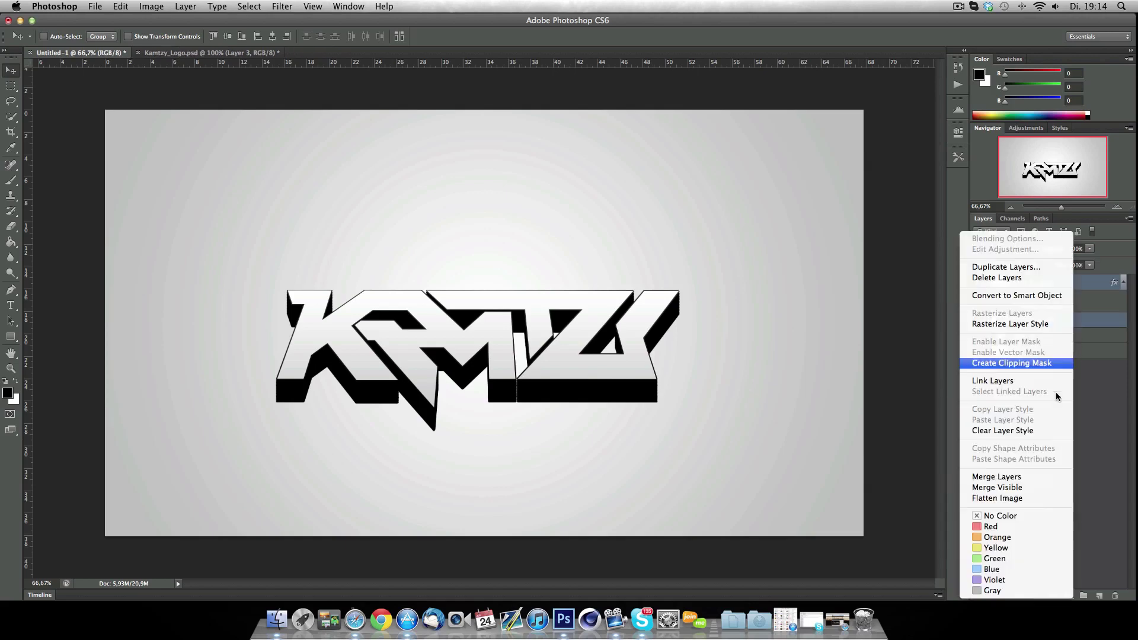
click(1023, 477)
click(978, 282)
click(978, 282)
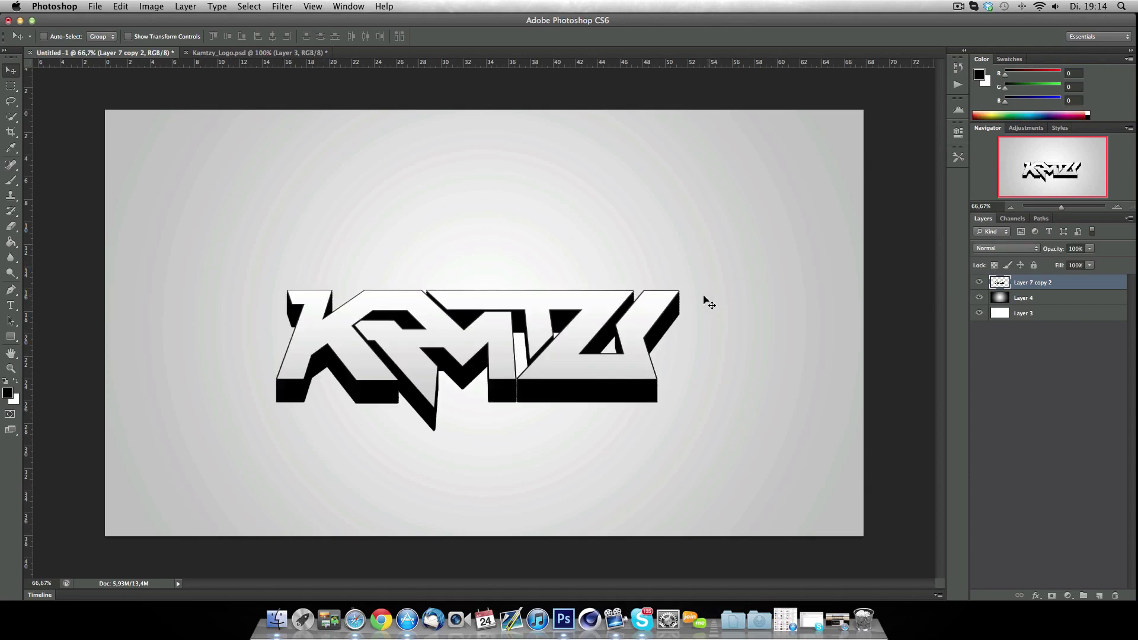
Nudge the logo up and add a Drop Shadow: opacity 100%, distance 0, spread 20, size 10
key(Up)
key(Up)
key(Up)
key(Up)
key(Up)
key(Up)
key(Up)
key(Up)
key(Up)
key(Up)
key(Up)
key(Up)
key(Up)
key(Up)
key(Up)
key(Up)
key(Up)
key(Up)
key(Up)
key(Up)
key(Up)
key(Up)
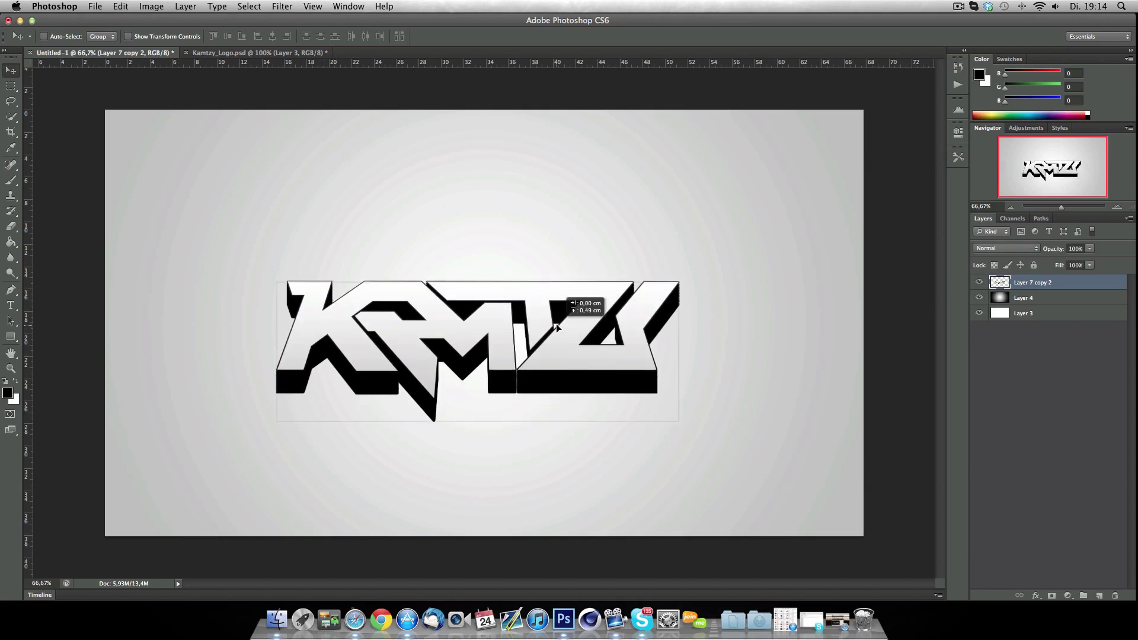
double_click(1082, 285)
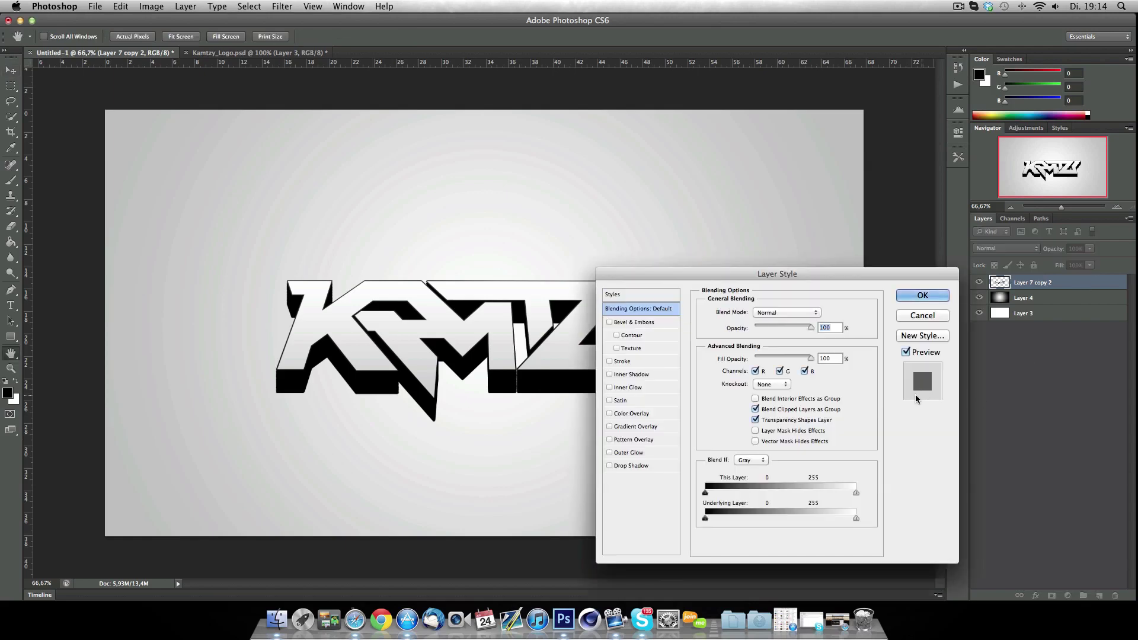
click(632, 465)
drag(784, 329, 800, 328)
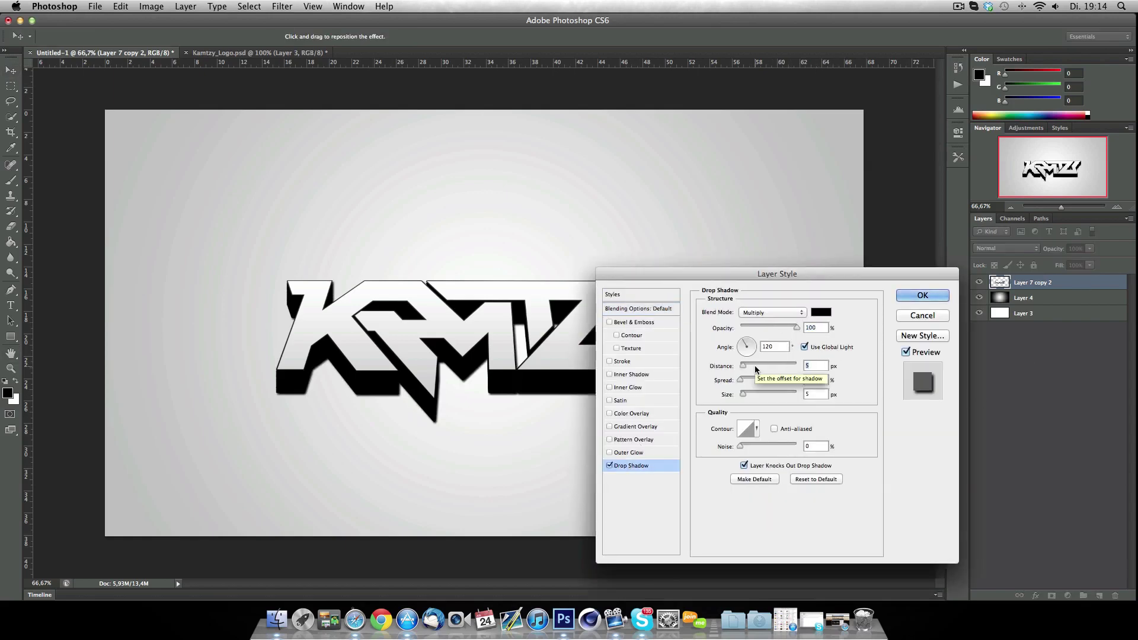
text(0)
key(Tab)
text(20)
key(Tab)
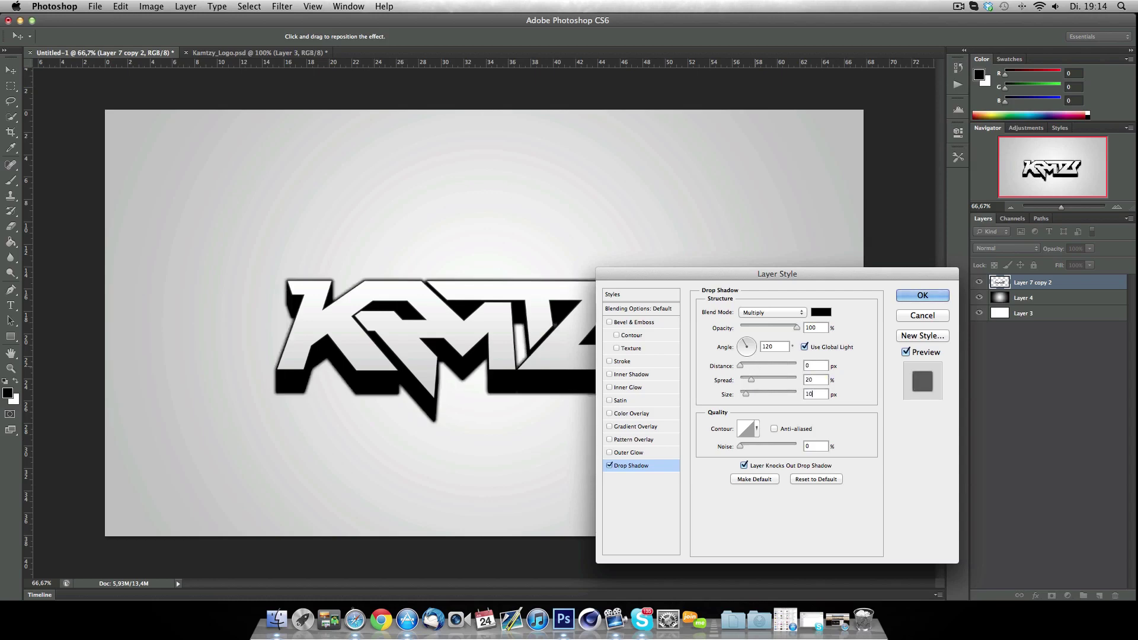
key(Return)
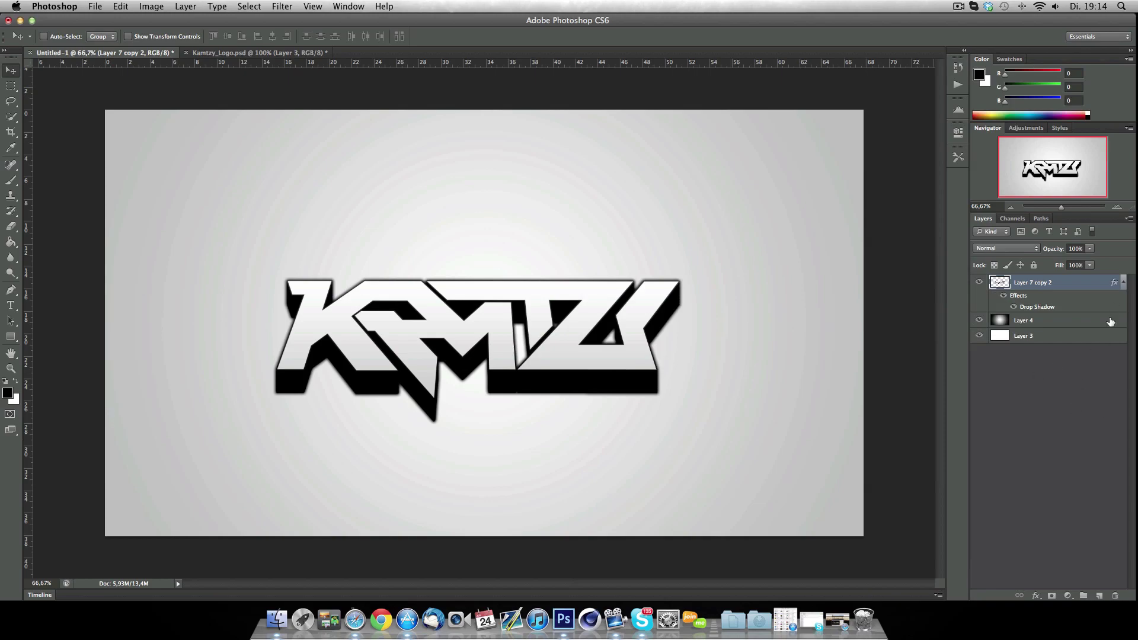
click(1122, 282)
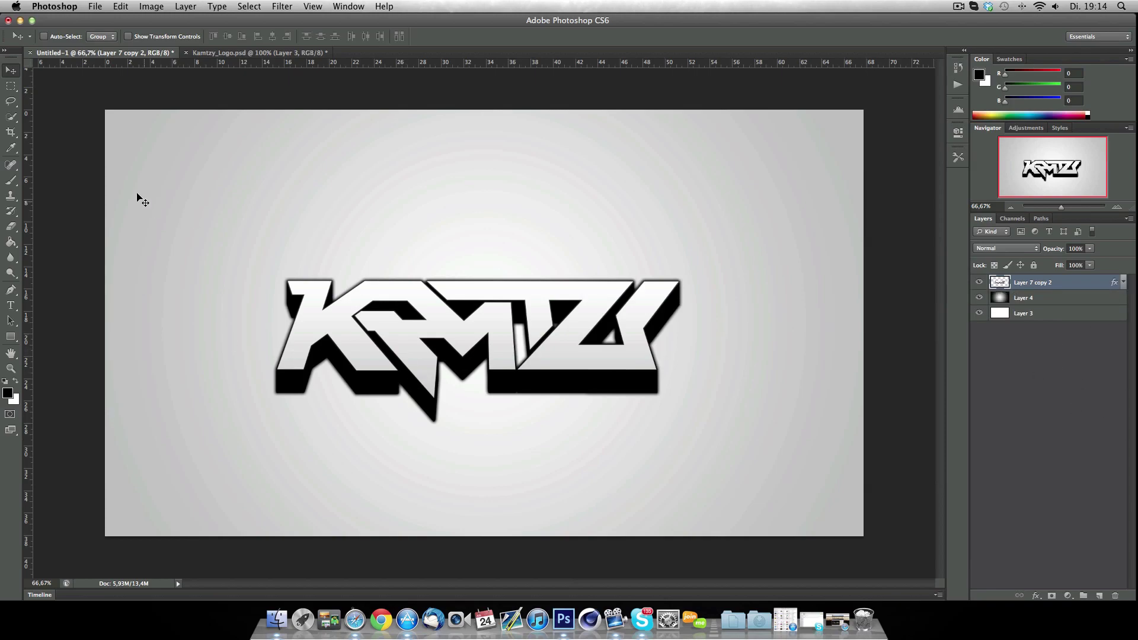
click(819, 618)
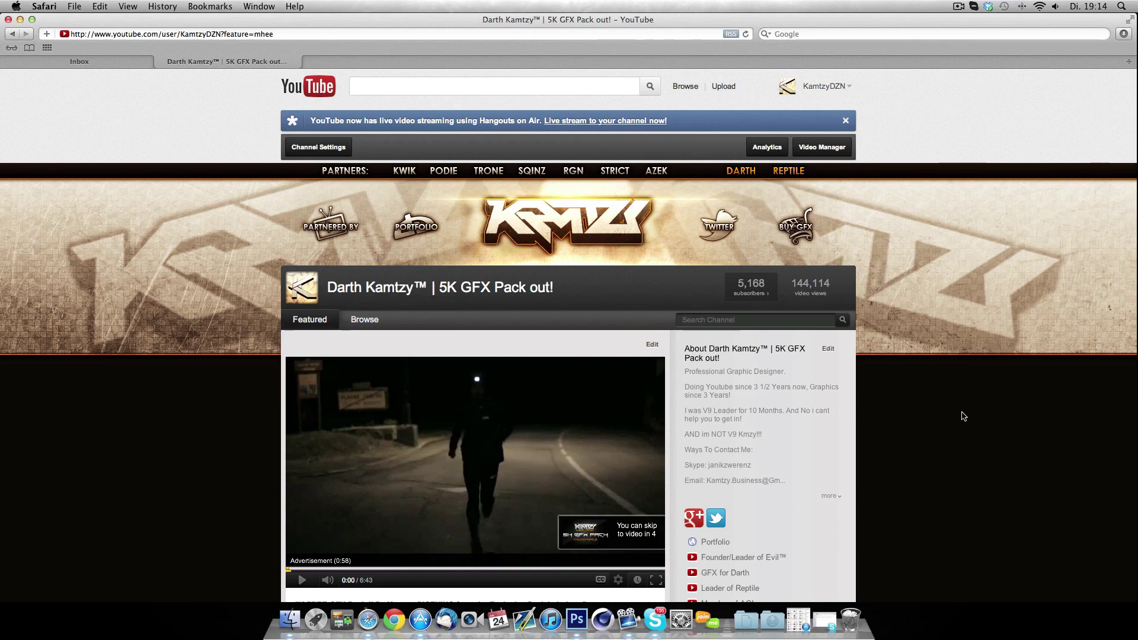
click(19, 20)
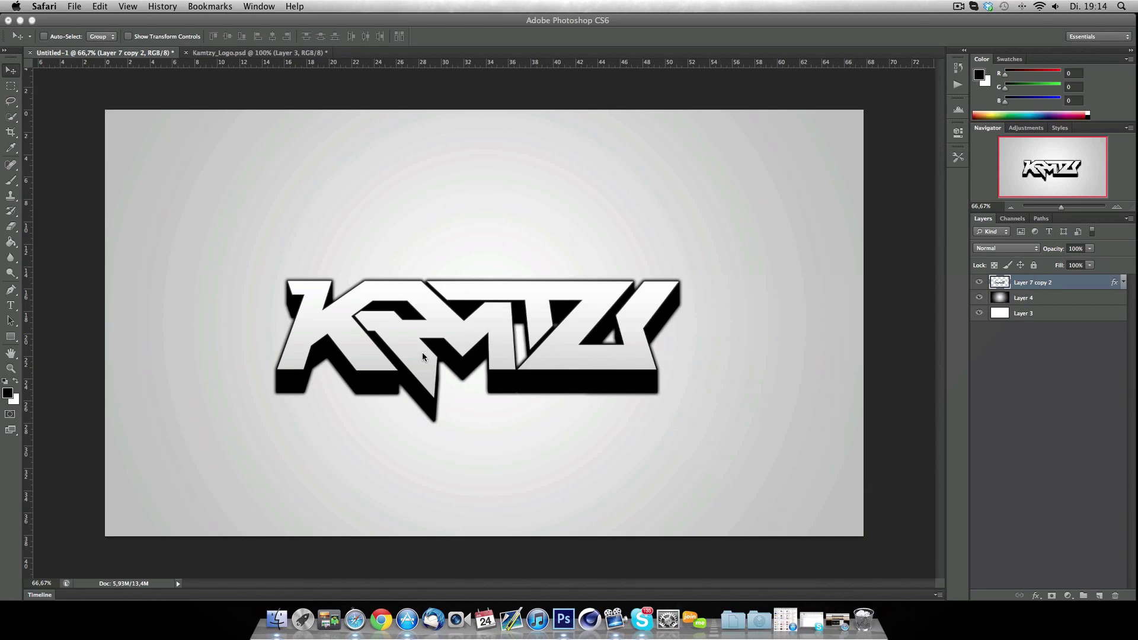
Return to the logo document, then minimize Photoshop and the 'New' folder window
click(415, 20)
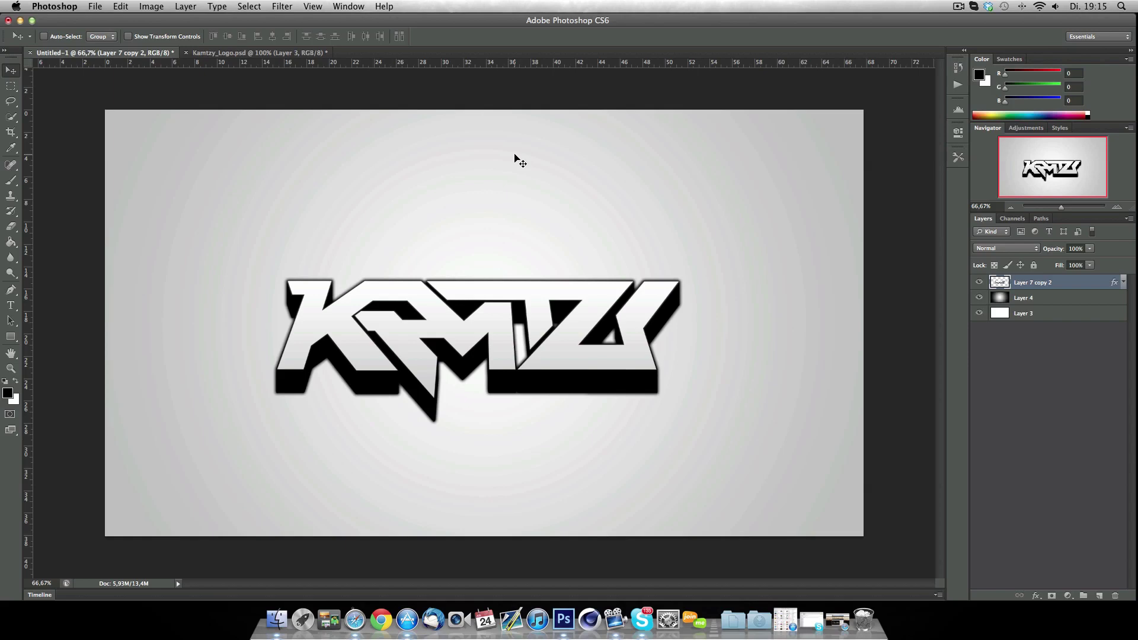
click(20, 21)
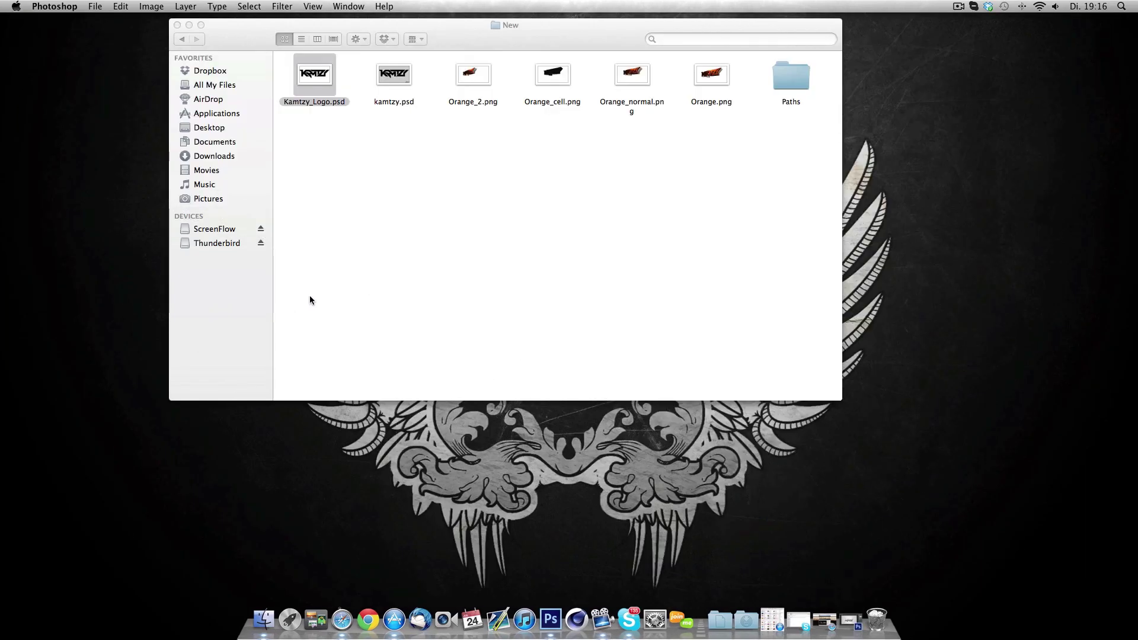
click(189, 25)
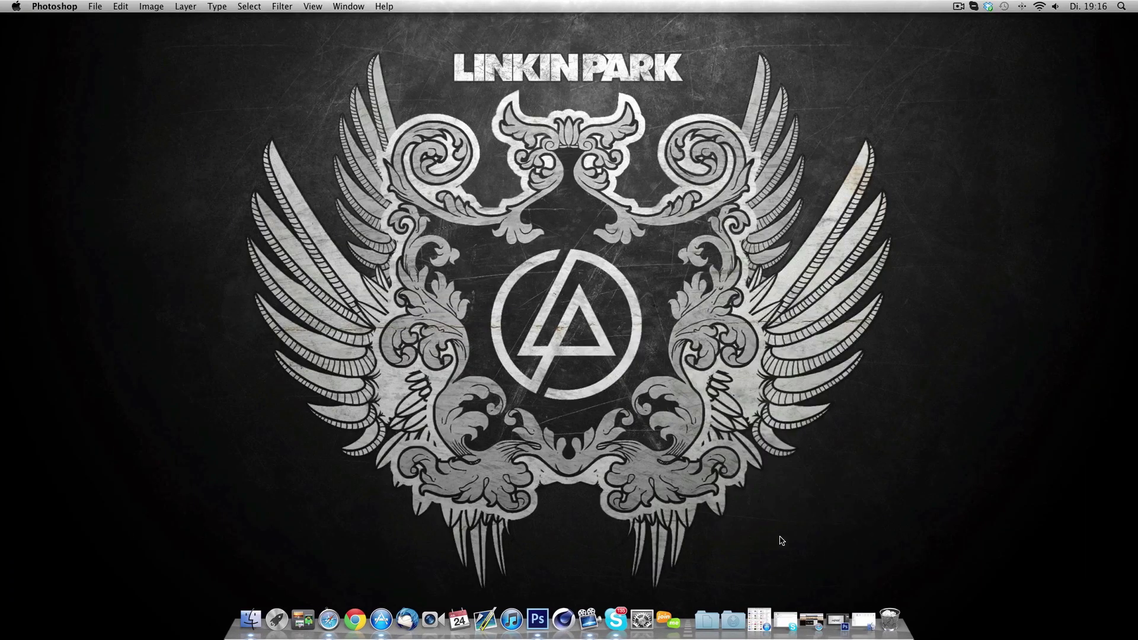